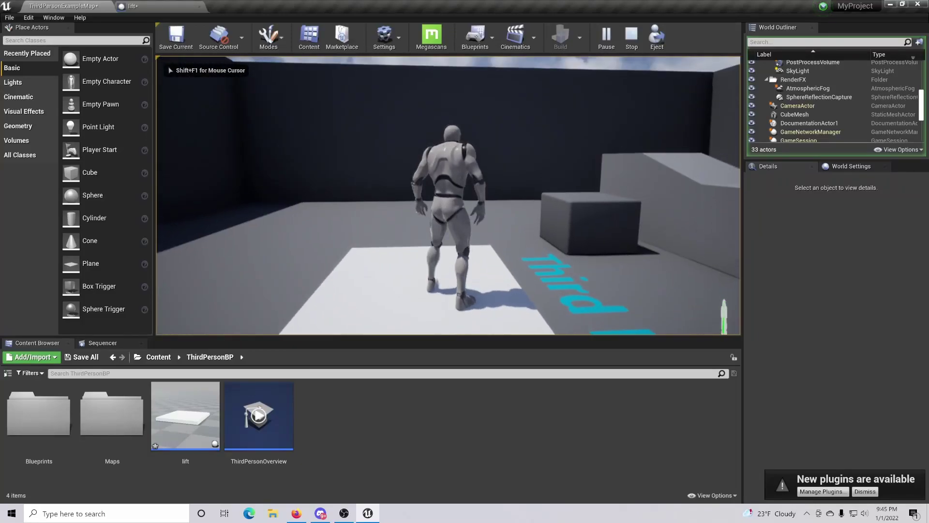
Step: Playtest the level by jumping and running the character around the moving lift platform
key(space)
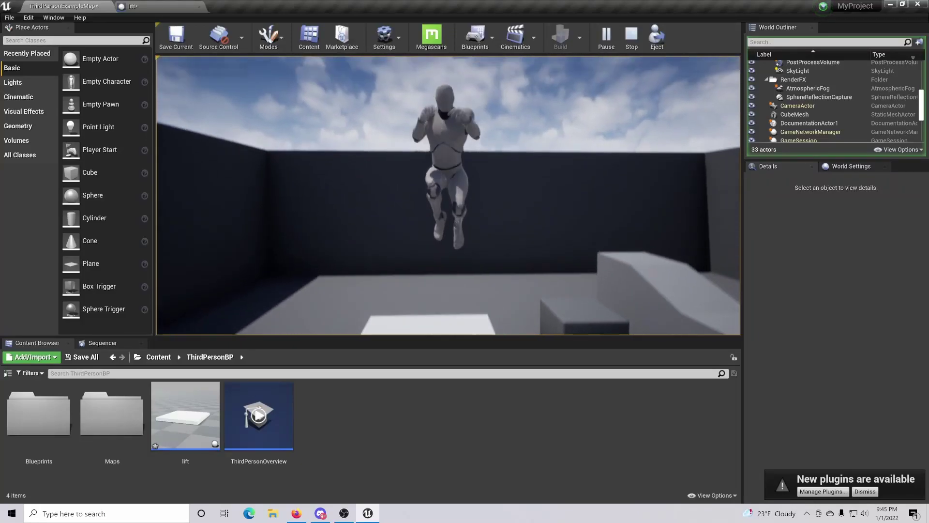
key(s)
key(w)
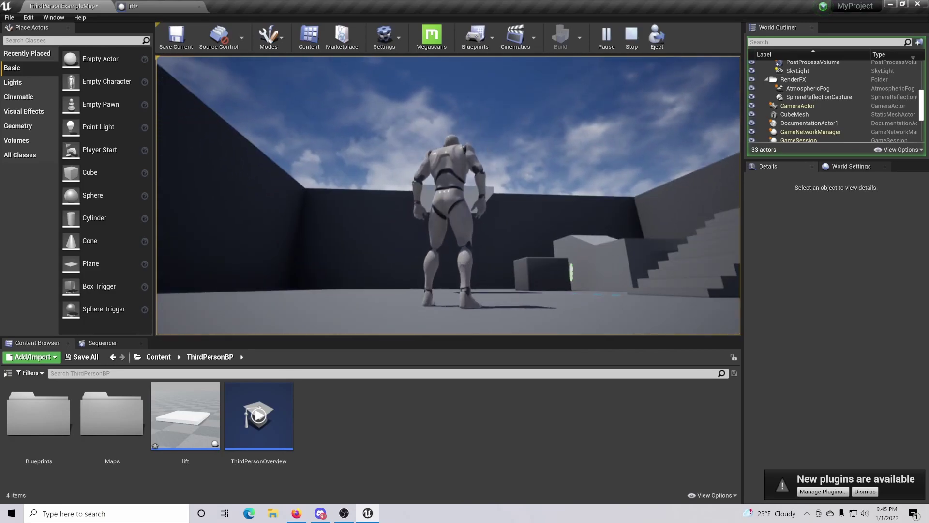
key(w)
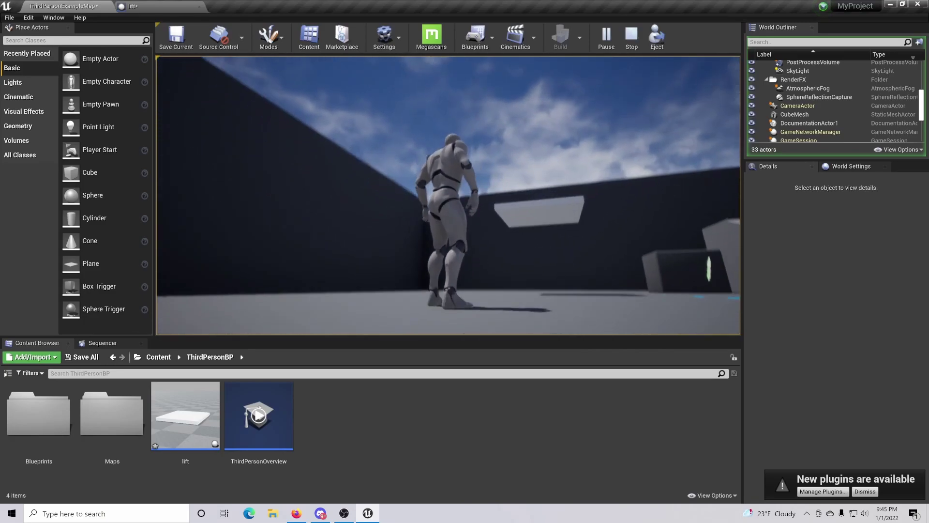
key(w)
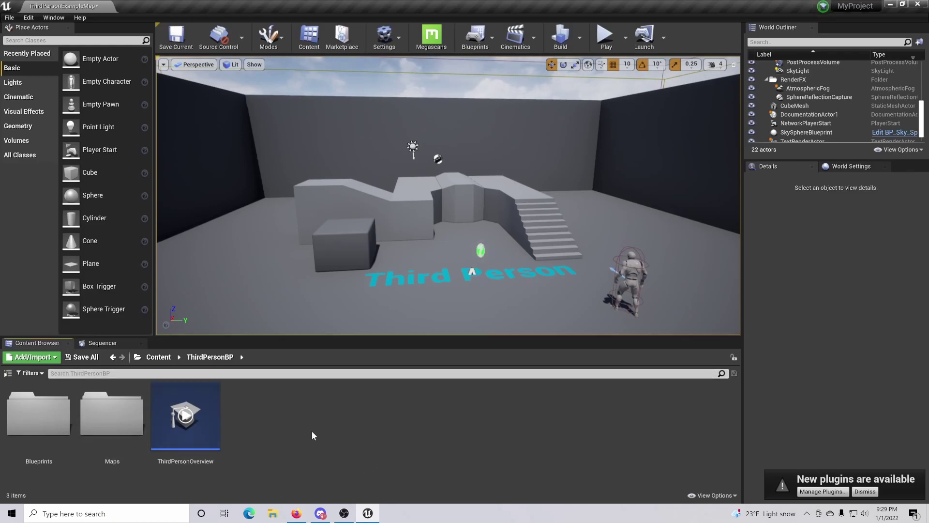
Step: Create an Actor Blueprint class named "lift" in the ThirdPersonBP folder
right_click(303, 420)
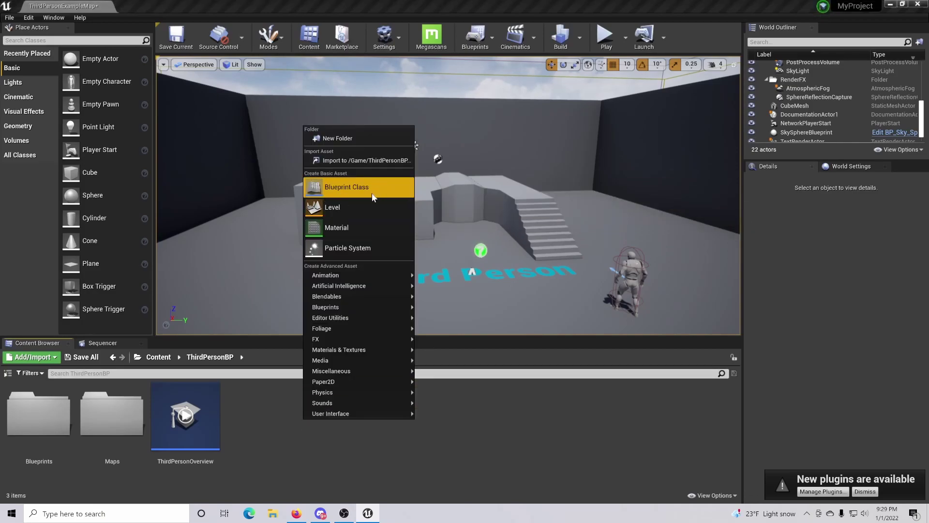
click(349, 192)
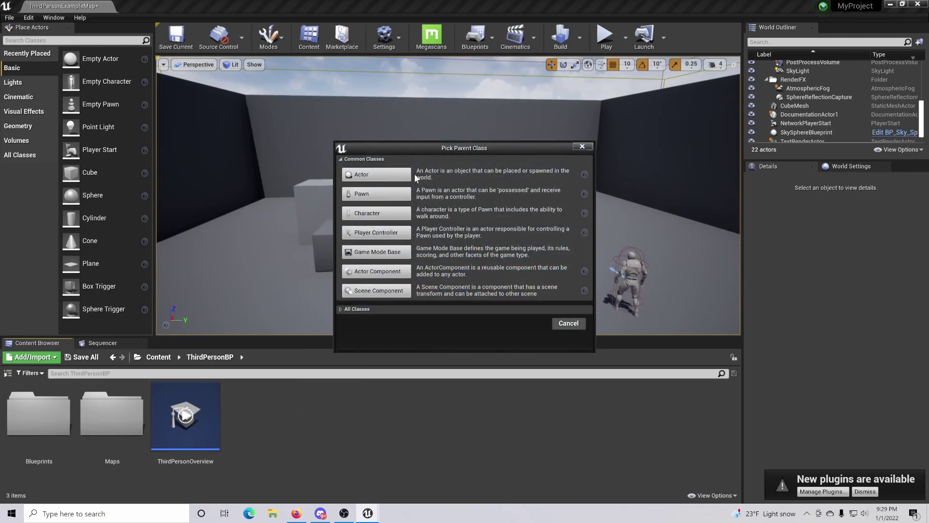
click(375, 175)
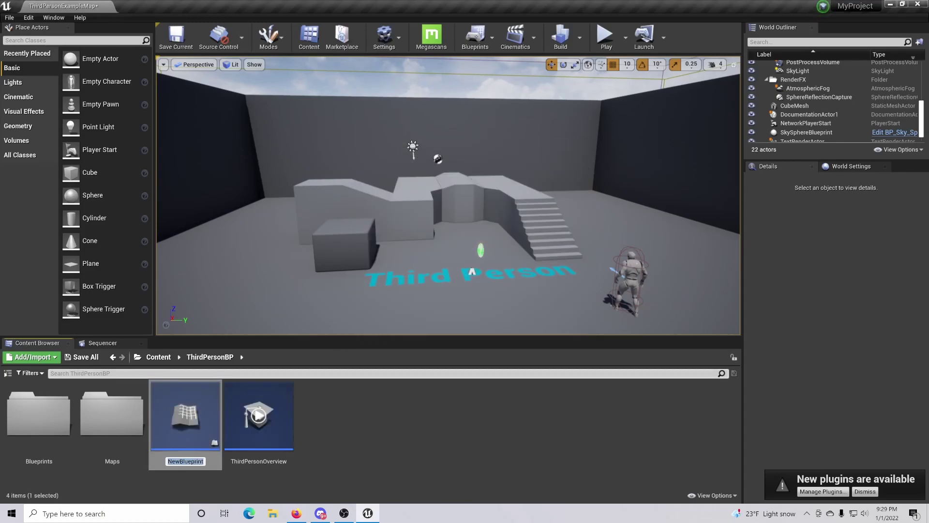
text(I)
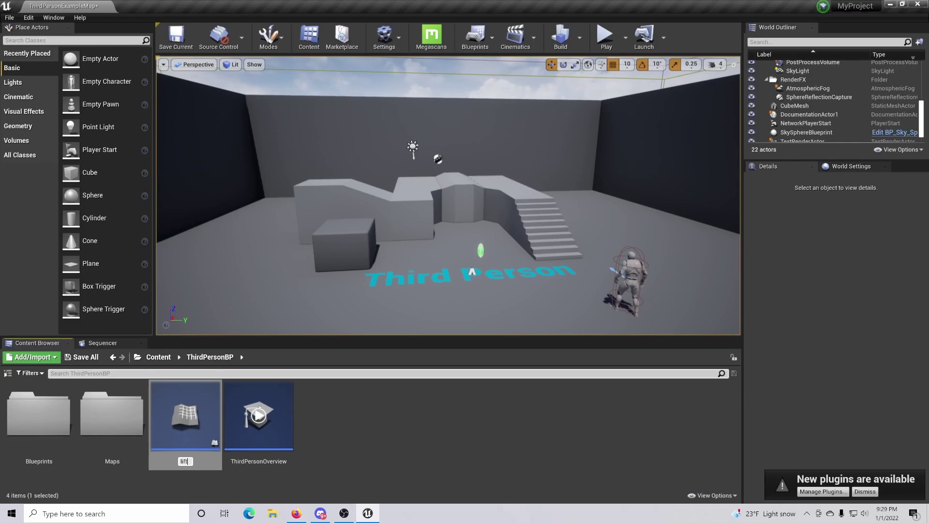
key(Return)
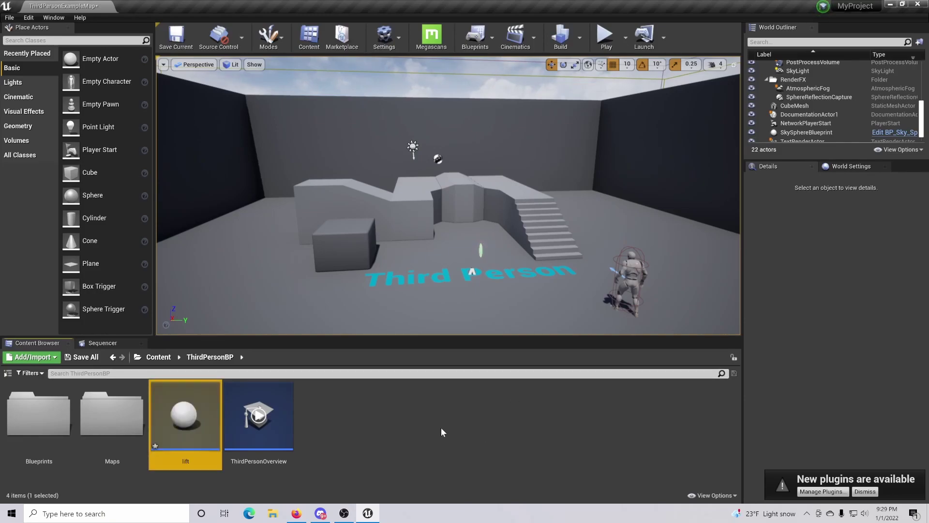
Step: Open the lift Blueprint for editing and add a Cube component to it
double_click(193, 411)
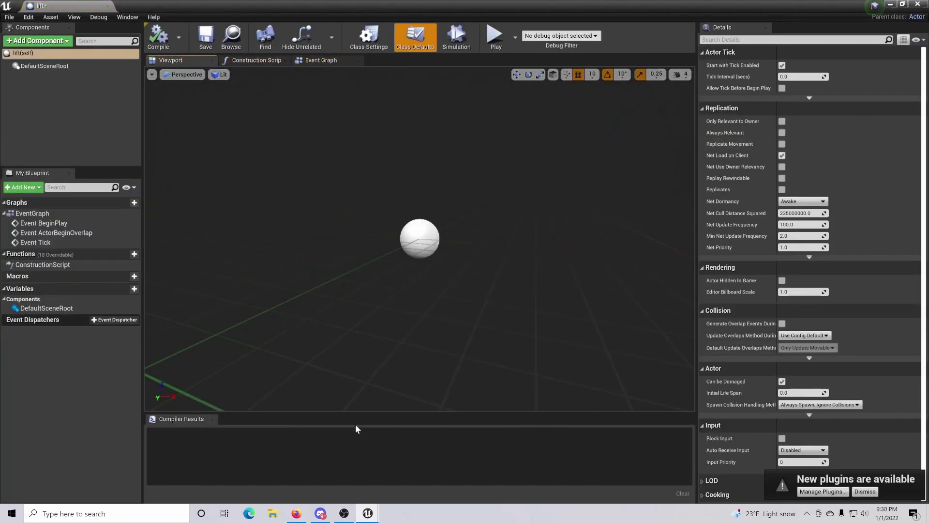
right_drag(380, 172, 319, 191)
right_drag(379, 192, 358, 242)
right_drag(360, 177, 361, 166)
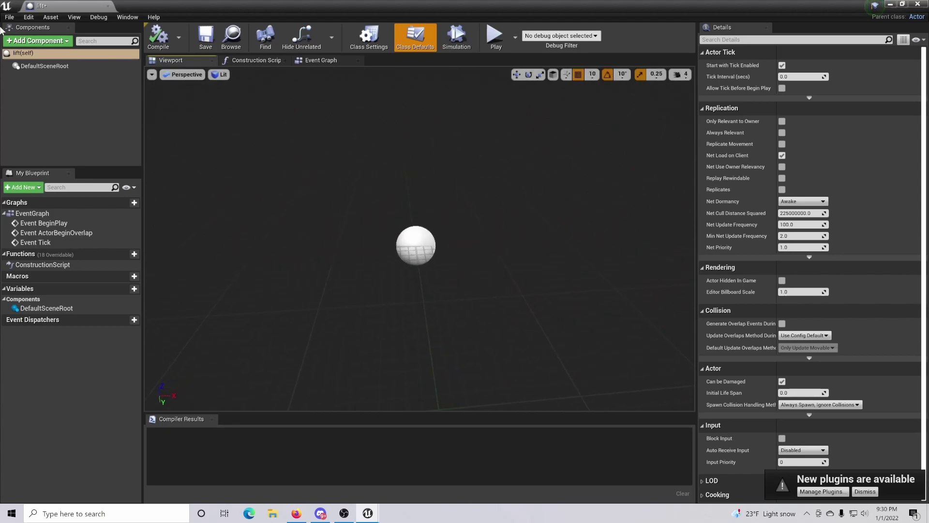
click(62, 44)
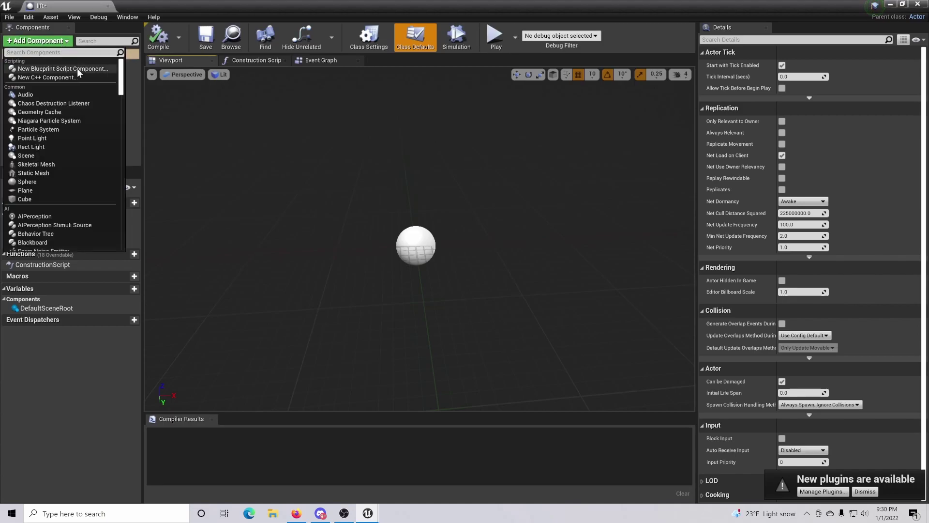
click(26, 198)
mouse_move(440, 231)
right_down()
mouse_move(476, 261)
mouse_move(438, 232)
right_up()
mouse_move(587, 250)
right_down()
mouse_move(593, 228)
mouse_move(588, 249)
right_up()
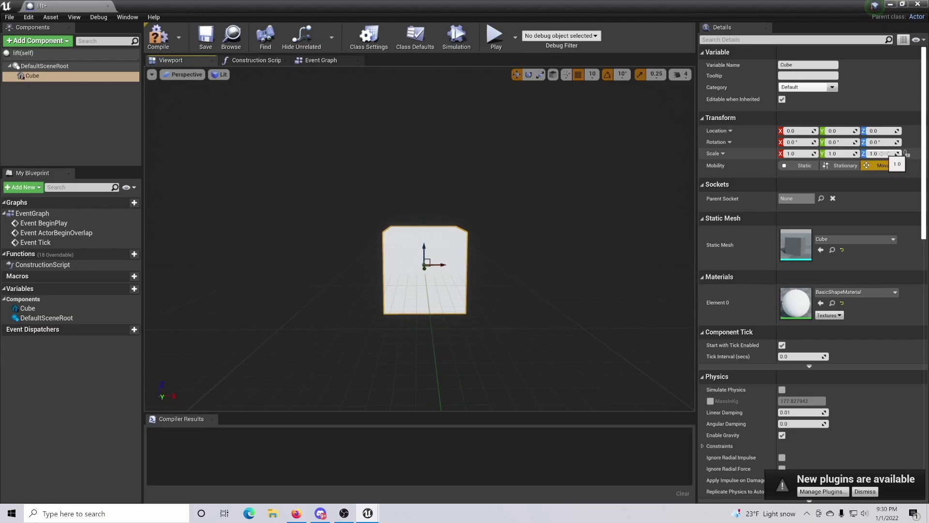
Step: Scale the cube into a flat platform of about 2.28 × 2.59 × 0.165, and compile and save the Blueprint
mouse_move(886, 153)
mouse_down()
mouse_move(818, 154)
mouse_move(877, 155)
mouse_up()
right_drag(399, 160, 339, 213)
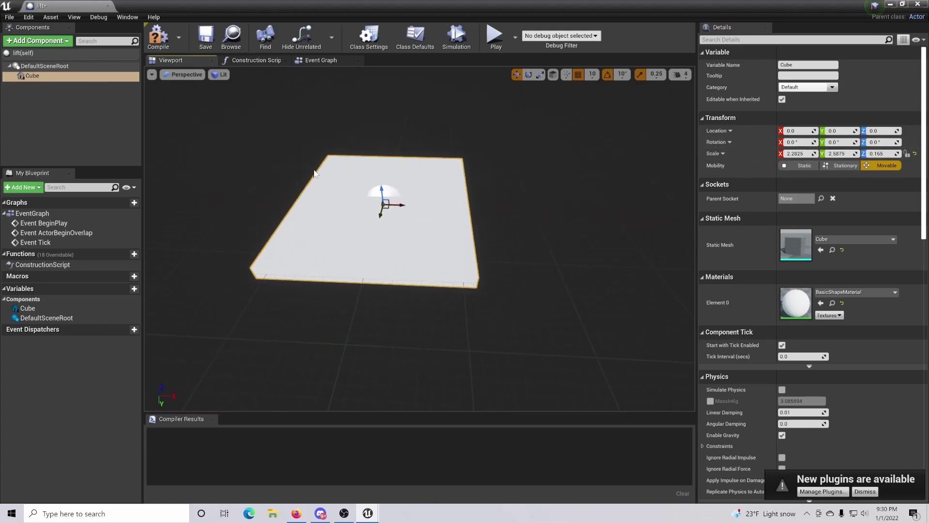
click(158, 36)
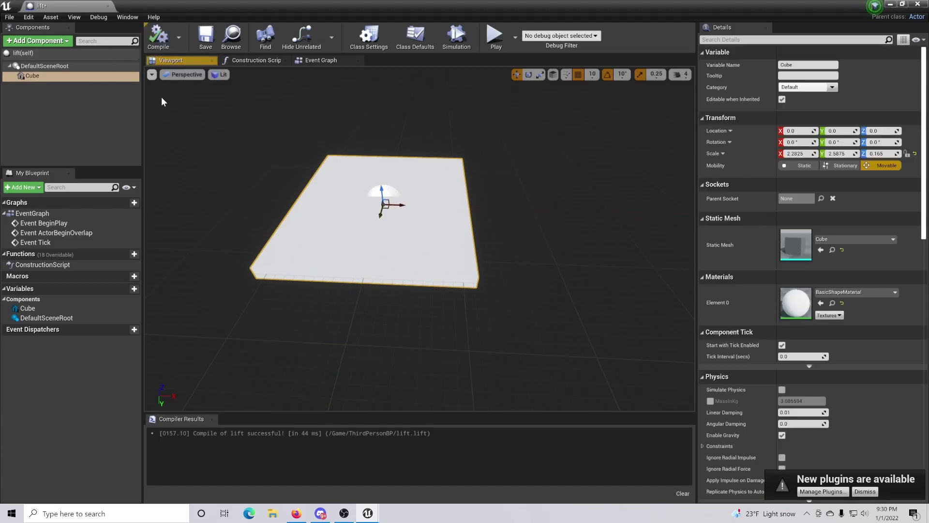
click(206, 37)
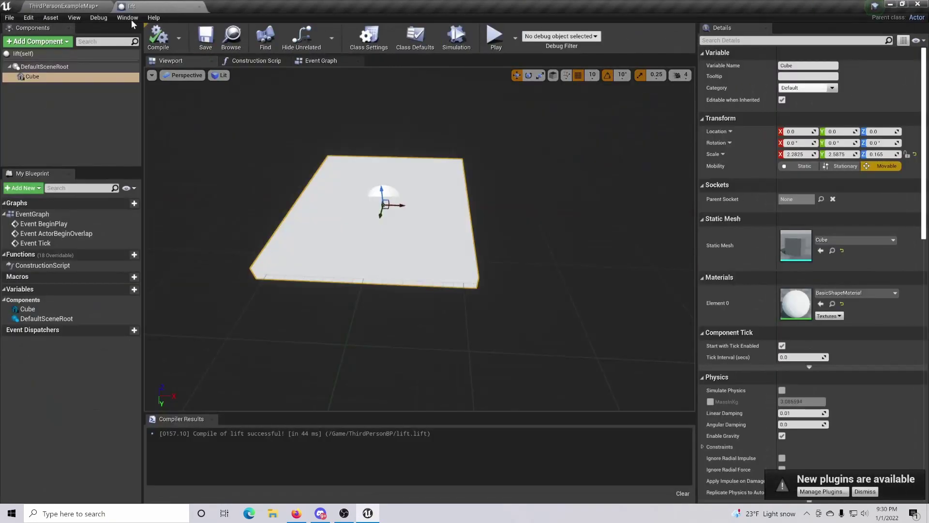
Step: Place the lift in the level beside the Third Person text and raise it above the floor to about Z 170
click(63, 6)
right_drag(310, 208, 371, 225)
drag(191, 421, 377, 278)
right_drag(378, 278, 465, 177)
drag(456, 209, 451, 186)
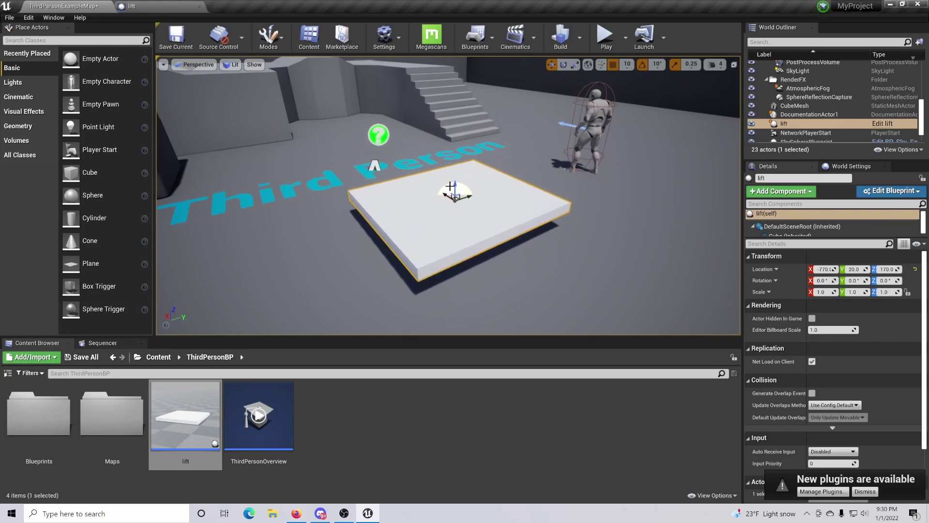
click(391, 484)
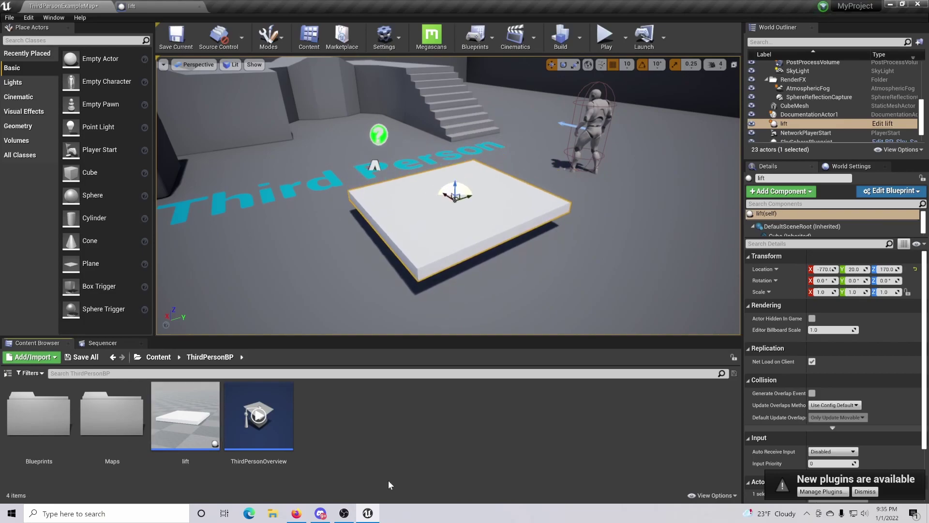
Step: Add a Box Collision component under the Cube in the lift Blueprint
click(139, 6)
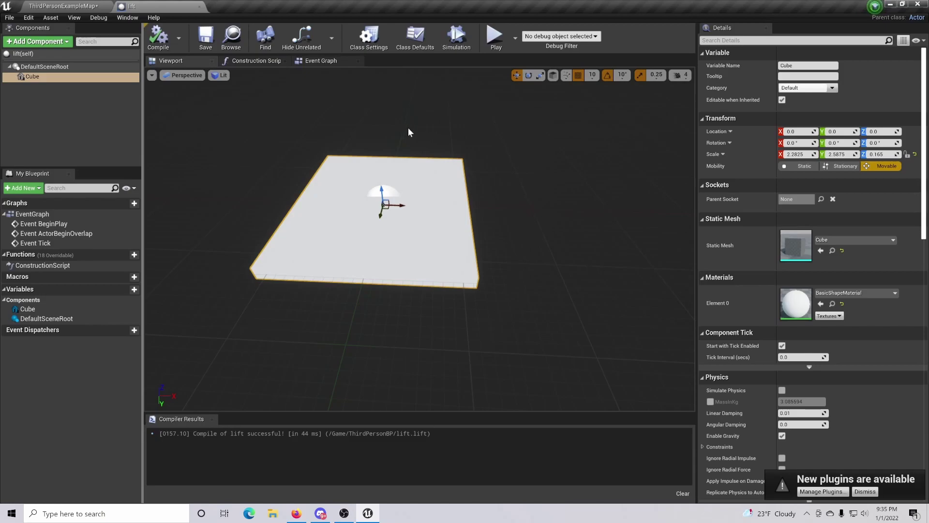
click(65, 42)
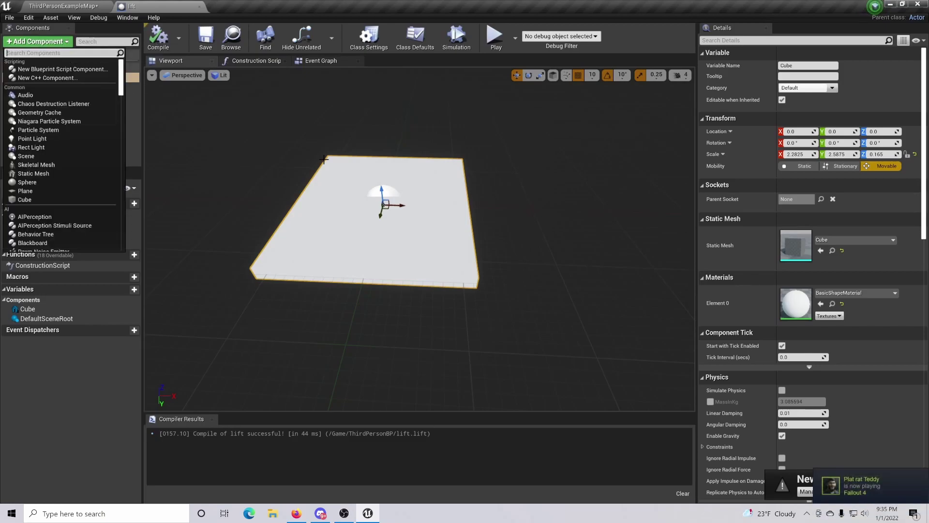
text(col)
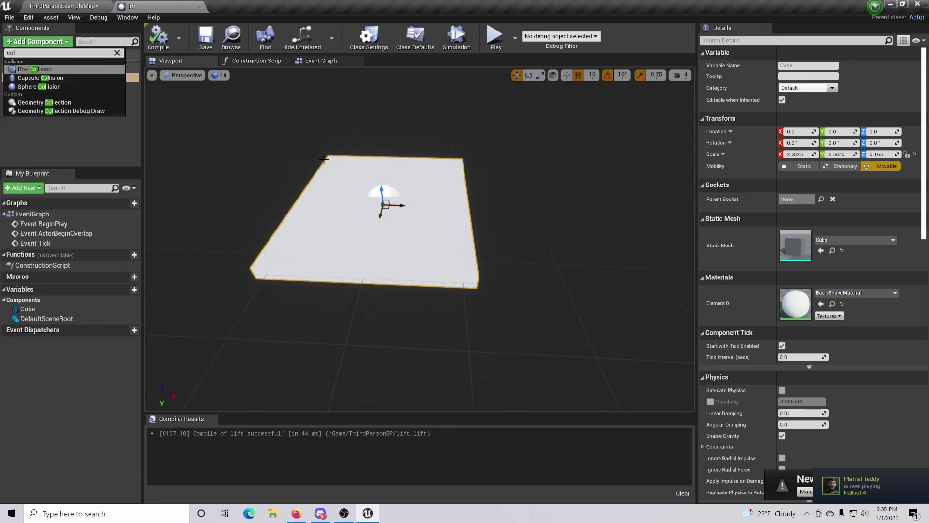
click(59, 71)
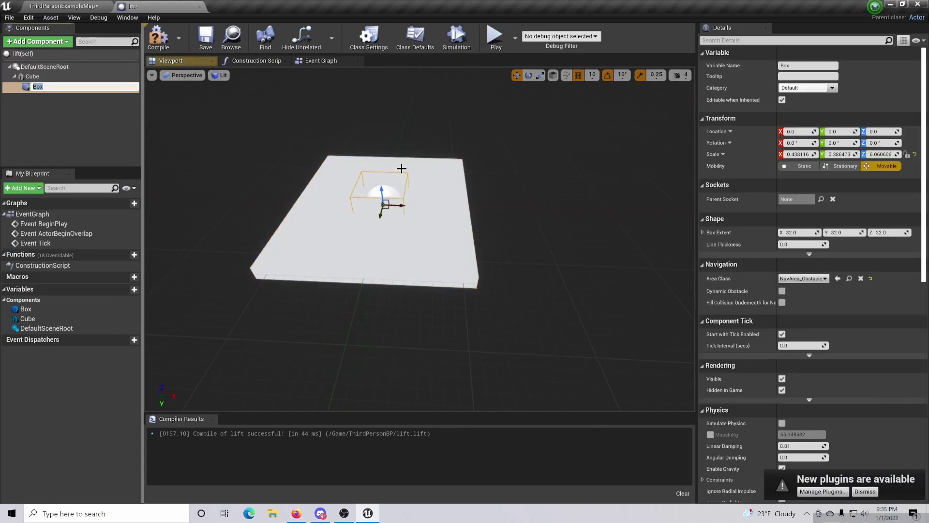
Step: Scale the collision box to about 1.495 × 1.3175 × 6.3475 so it covers the platform's top
right_drag(466, 186, 537, 303)
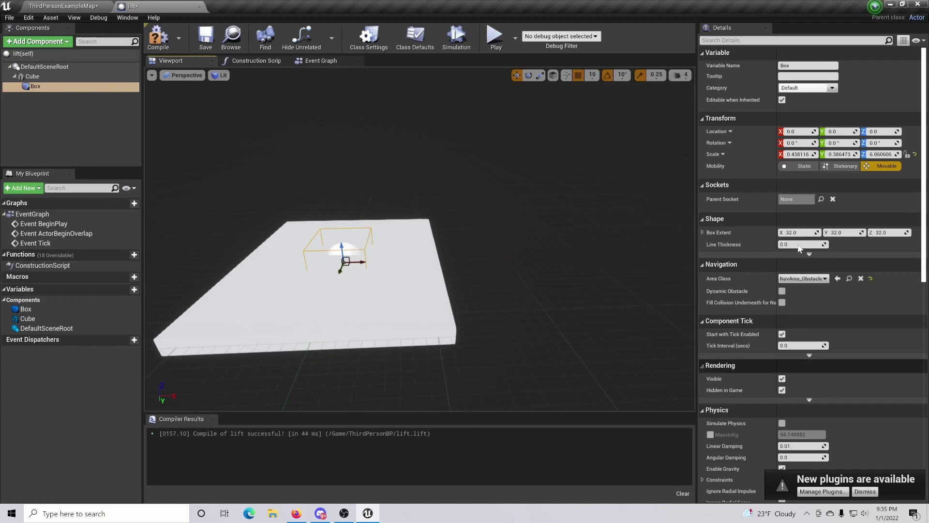
right_drag(540, 274, 493, 286)
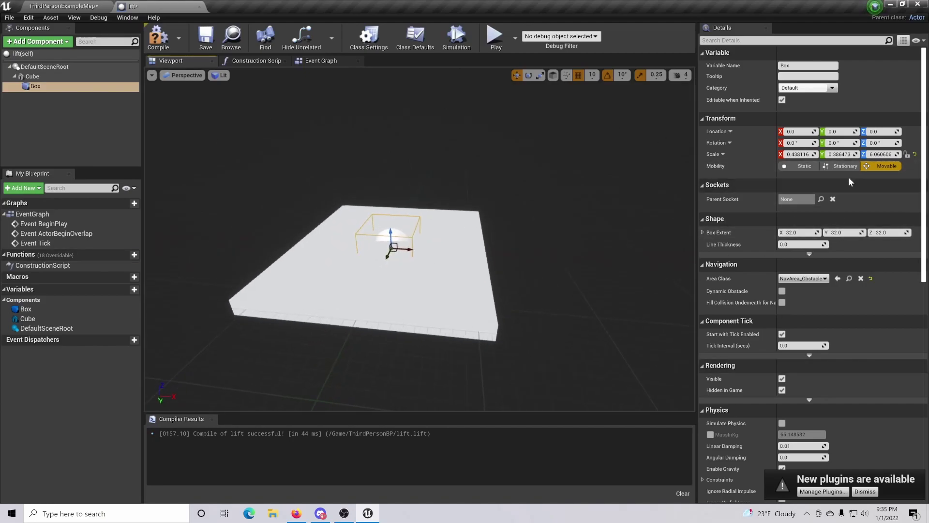
drag(882, 154, 848, 154)
scroll(486, 149, down, 3)
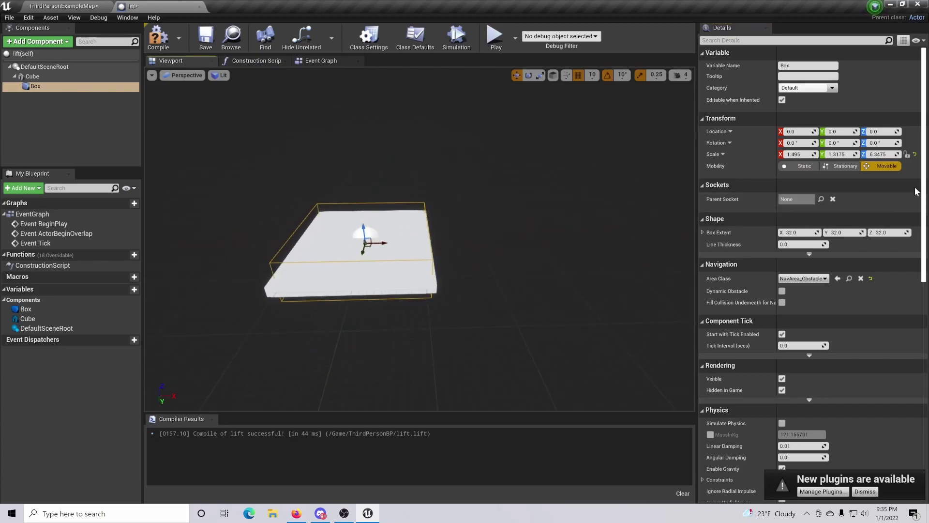
Step: Add an On Component Begin Overlap event for the collision box
drag(925, 203, 926, 464)
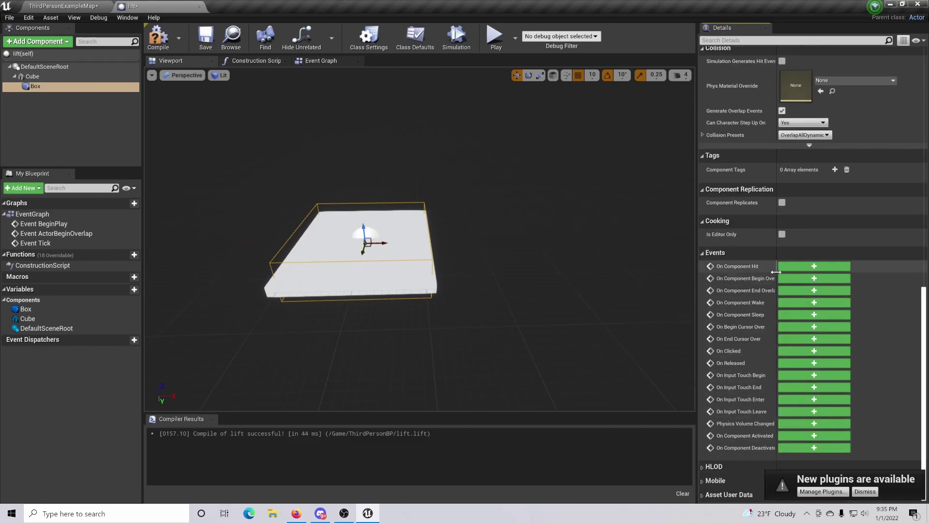
drag(781, 275, 818, 275)
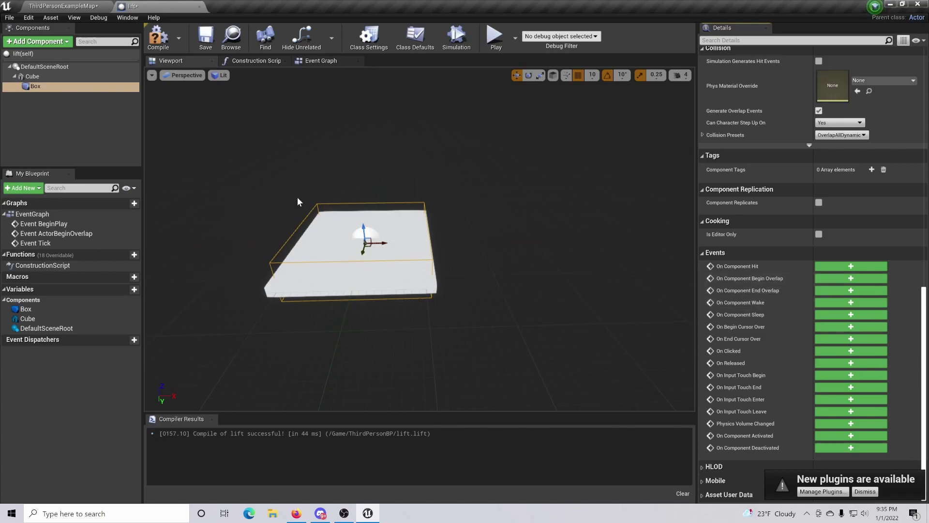
click(861, 278)
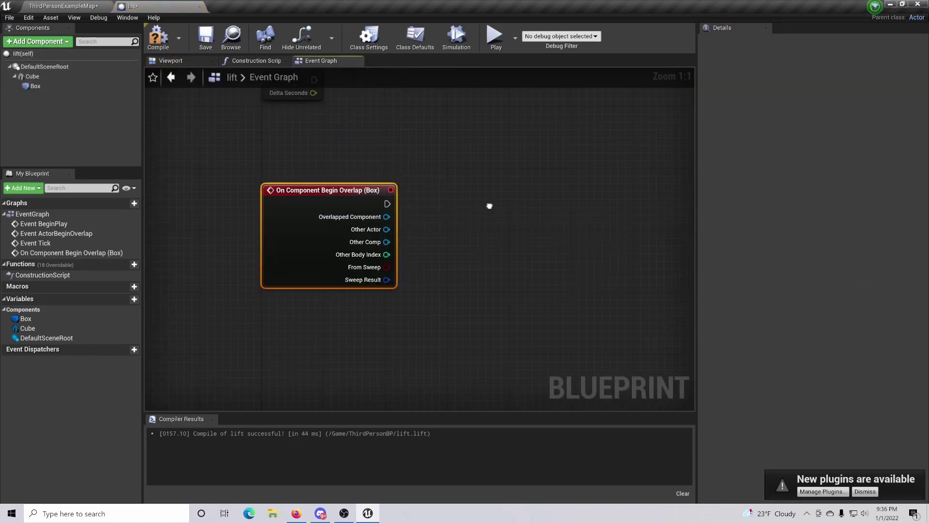
Step: Add a Timeline node with its Play input connected to the Begin Overlap event's execution output, keeping the default name
drag(380, 212, 454, 209)
text(time)
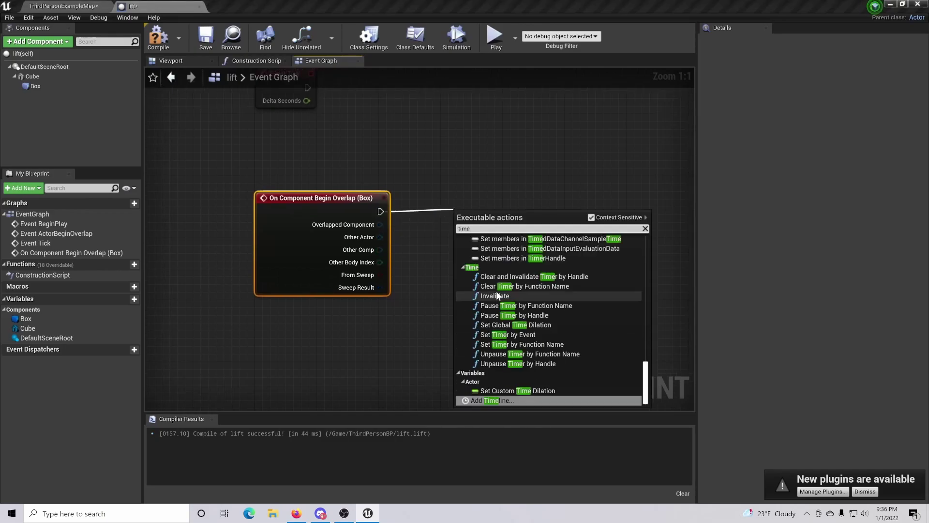
text(li)
click(508, 340)
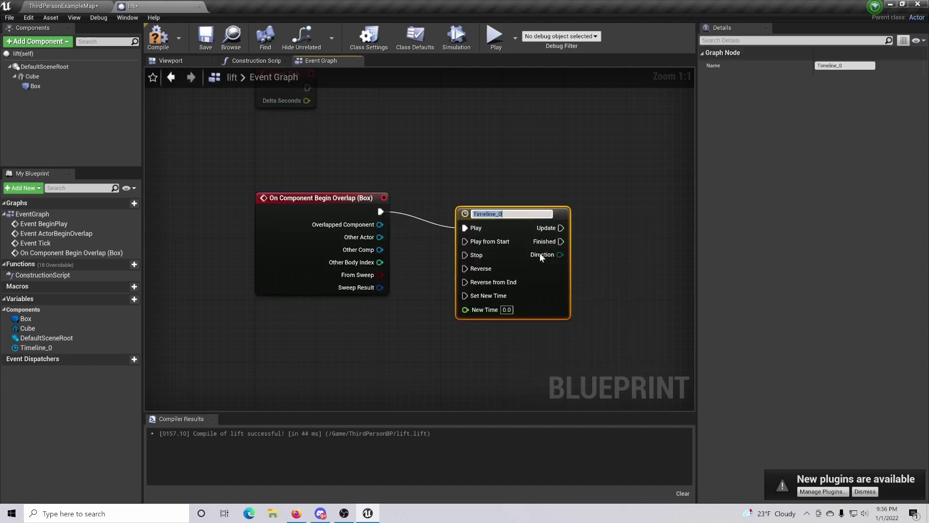
right_drag(576, 187, 553, 210)
drag(484, 220, 490, 198)
Step: Open the timeline for editing, add a vector track, and lock its X and Y curves
double_click(470, 199)
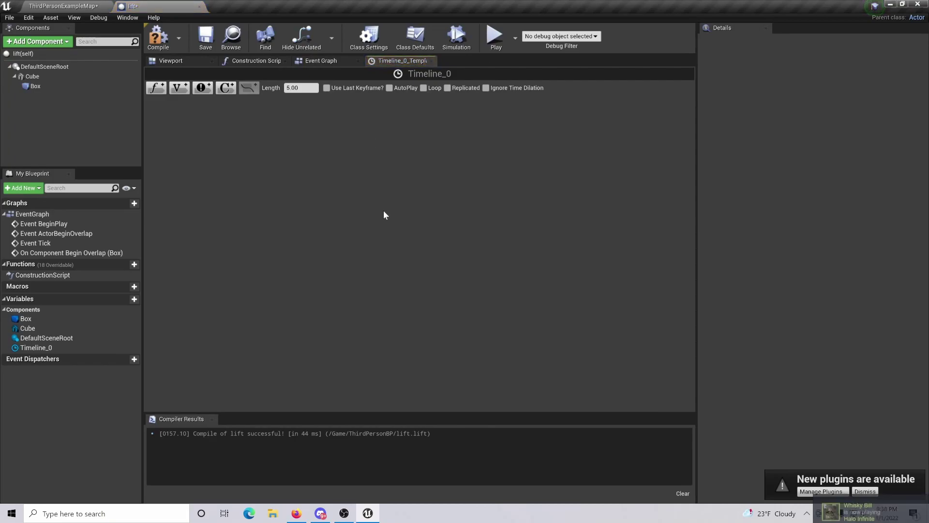
click(180, 88)
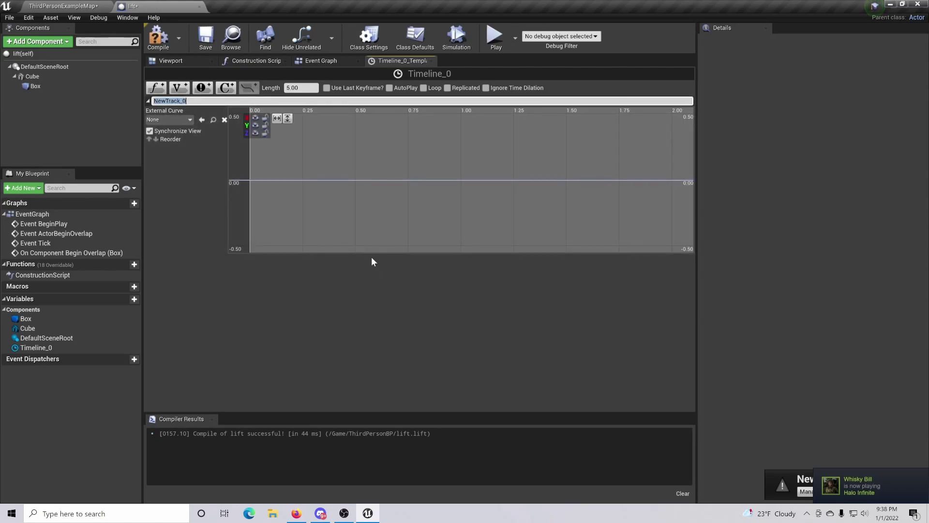
click(265, 120)
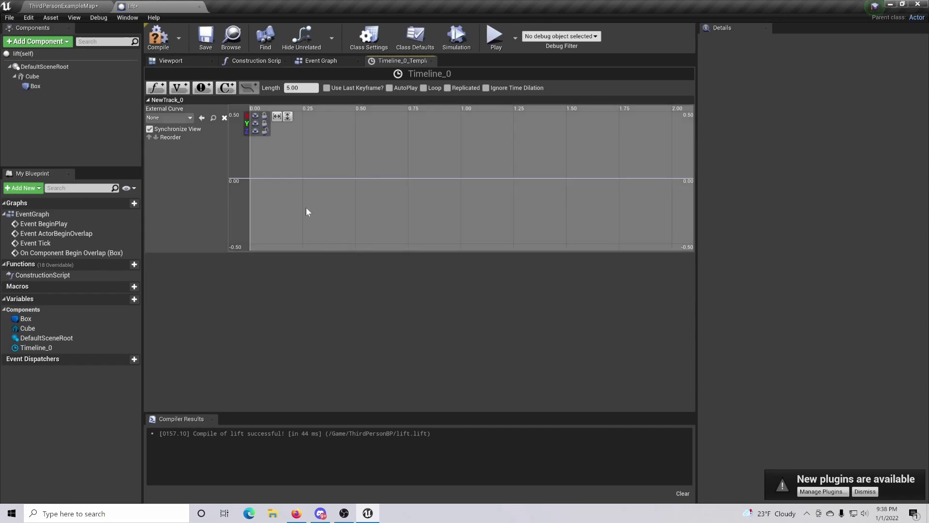
Step: Add a keyframe to the vector track's unlocked Z curve at time 0 with value 0
mouse_move(250, 180)
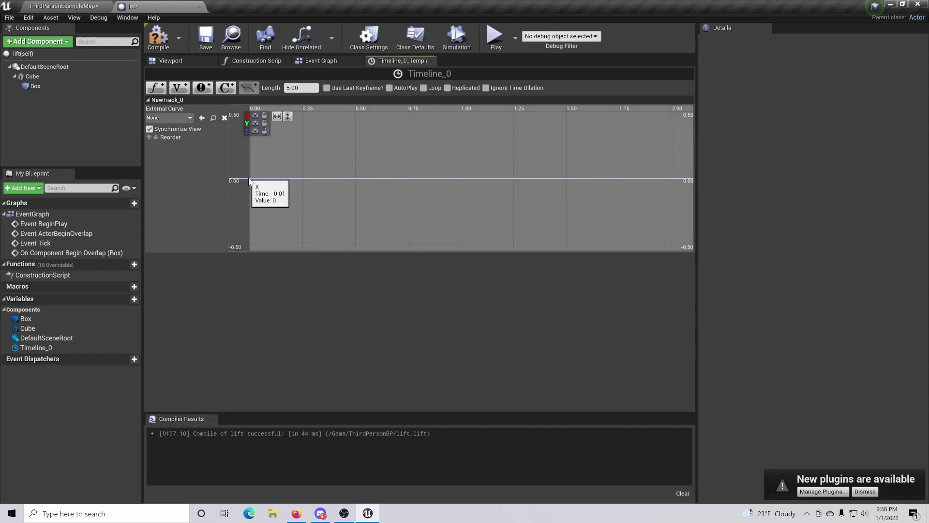
shift+click(250, 179)
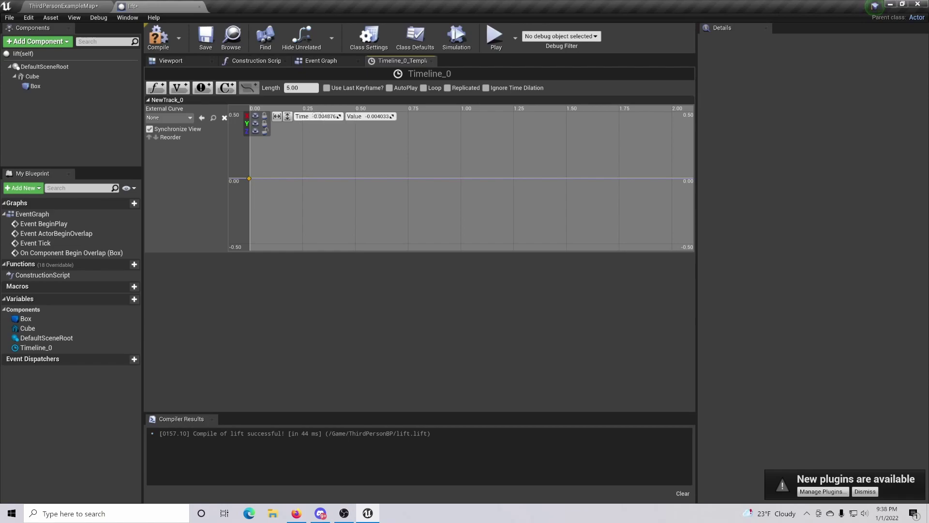
click(314, 116)
text(0)
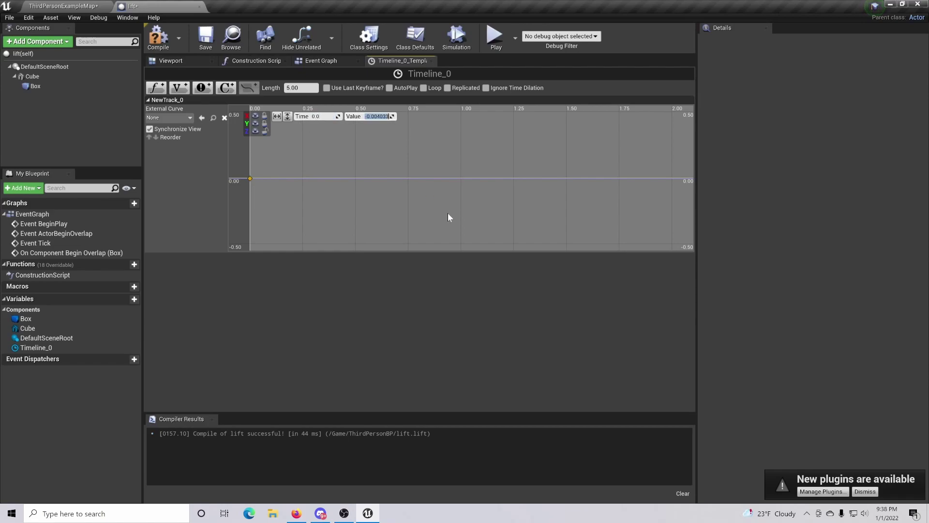
text(250)
key(Return)
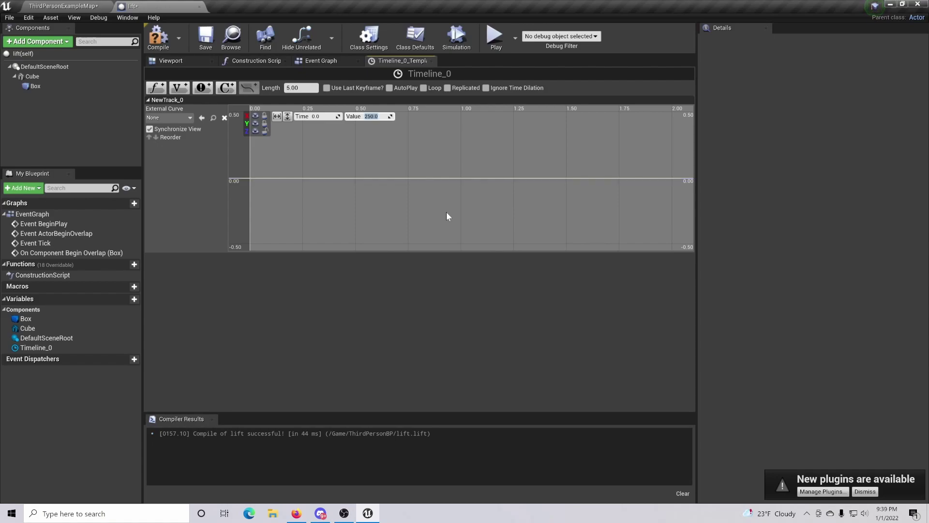
text(0)
key(Return)
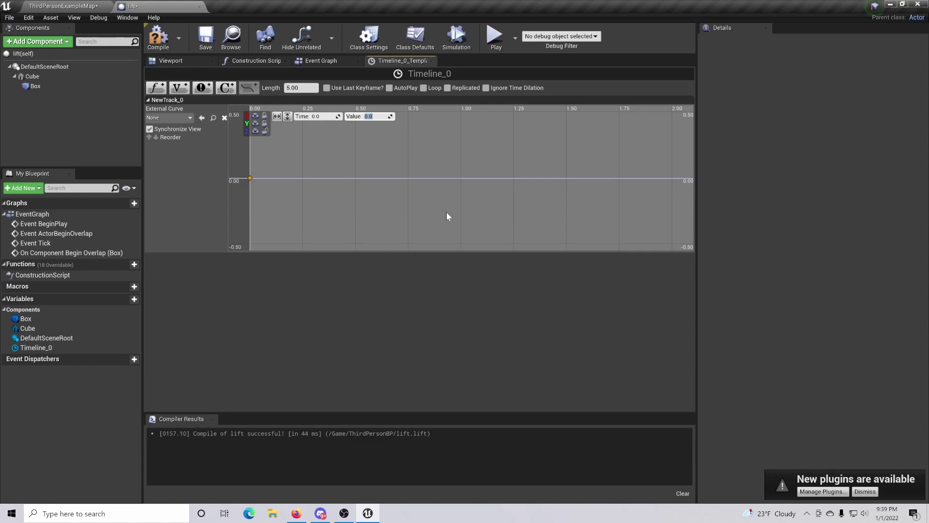
Step: Add a second keyframe to the Z curve at time 3.0 with value 250, and compile and save the Blueprint
click(428, 193)
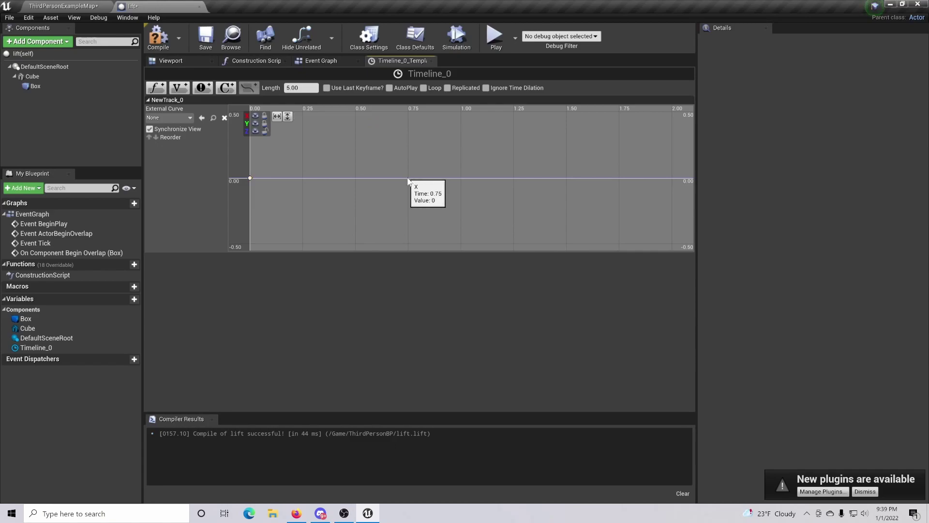
shift+click(408, 179)
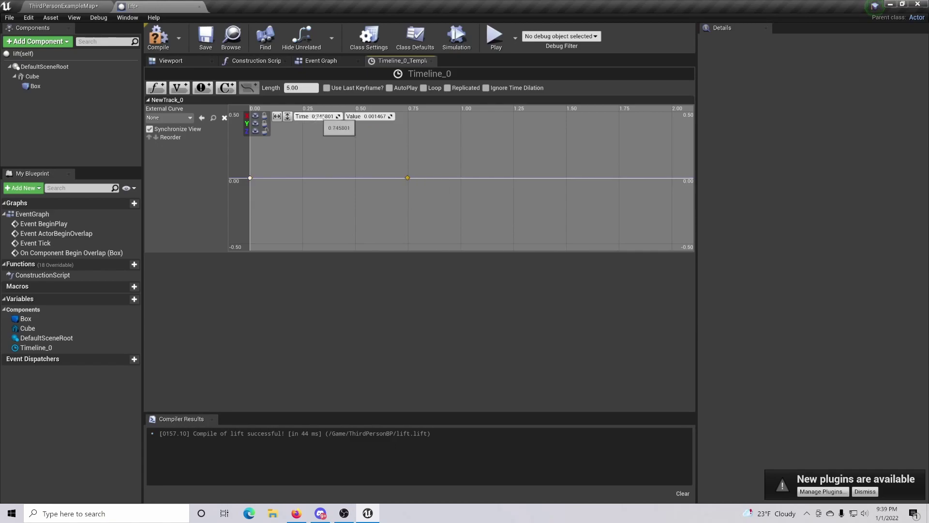
click(323, 117)
text(3.0)
key(Tab)
text(250)
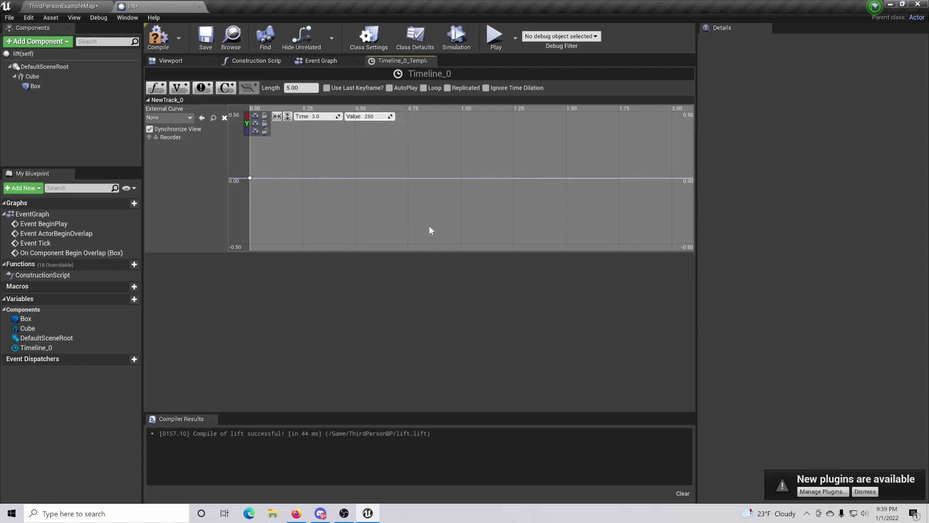
key(Return)
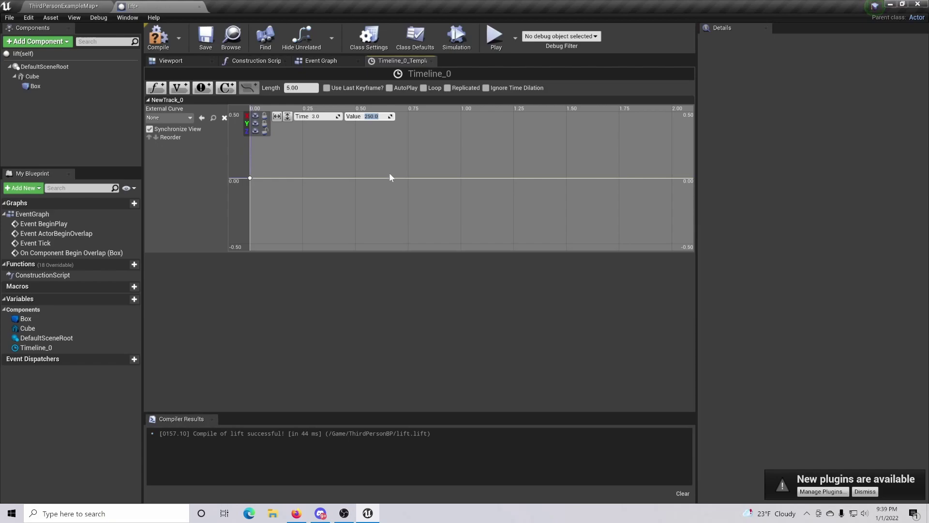
click(159, 36)
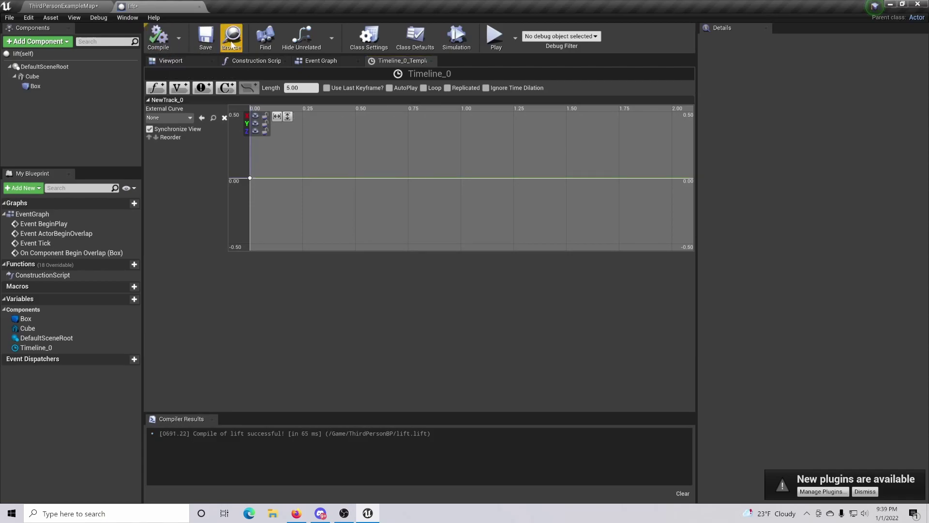
click(206, 38)
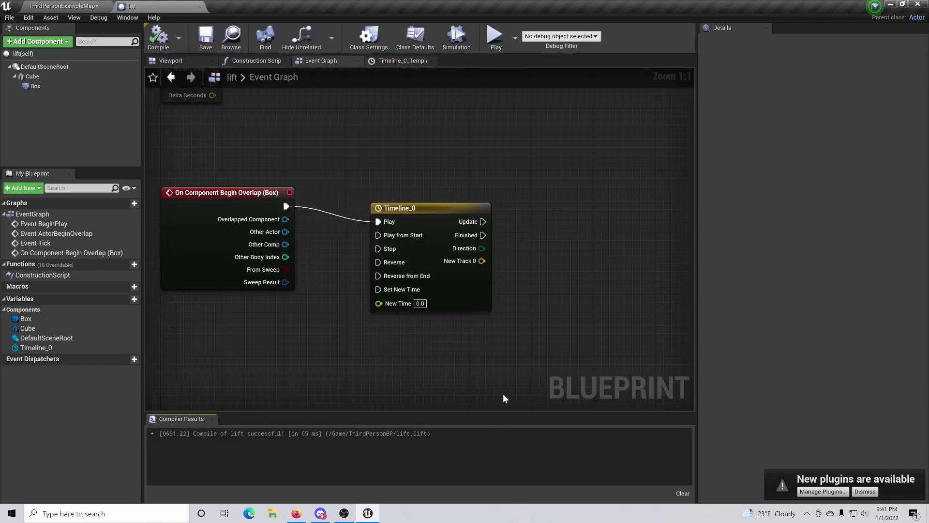
Step: Add a Cube reference to the Event Graph and create a SetRelativeLocation node from it, placed beside the timeline node
right_drag(568, 243, 460, 223)
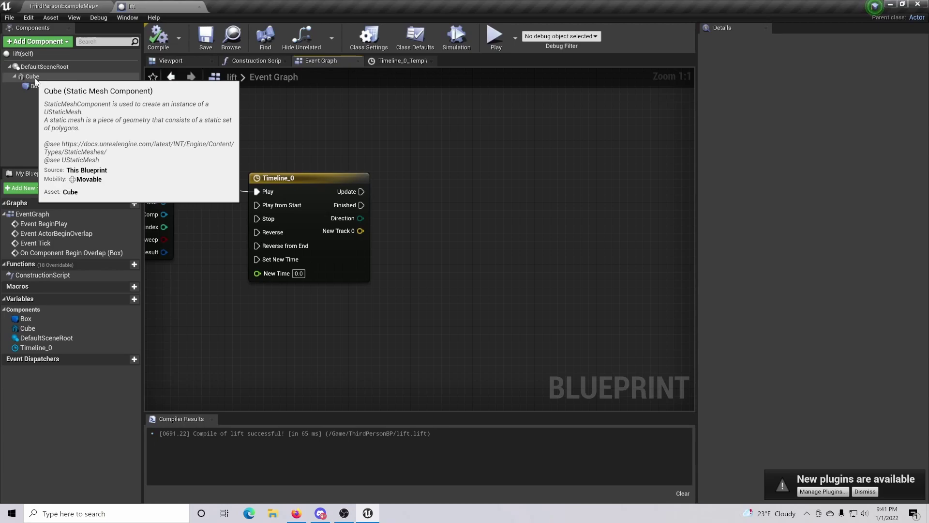
drag(35, 80, 418, 278)
right_drag(505, 275, 457, 283)
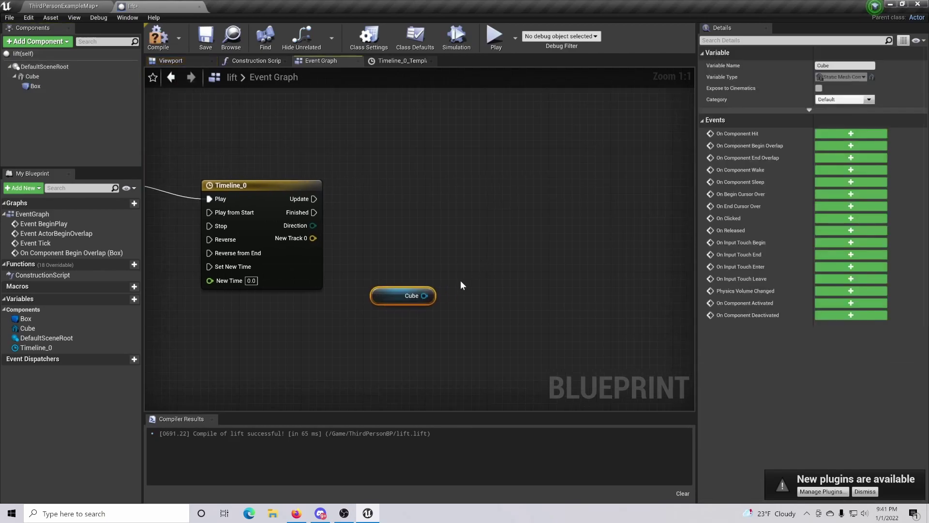
drag(425, 295, 489, 214)
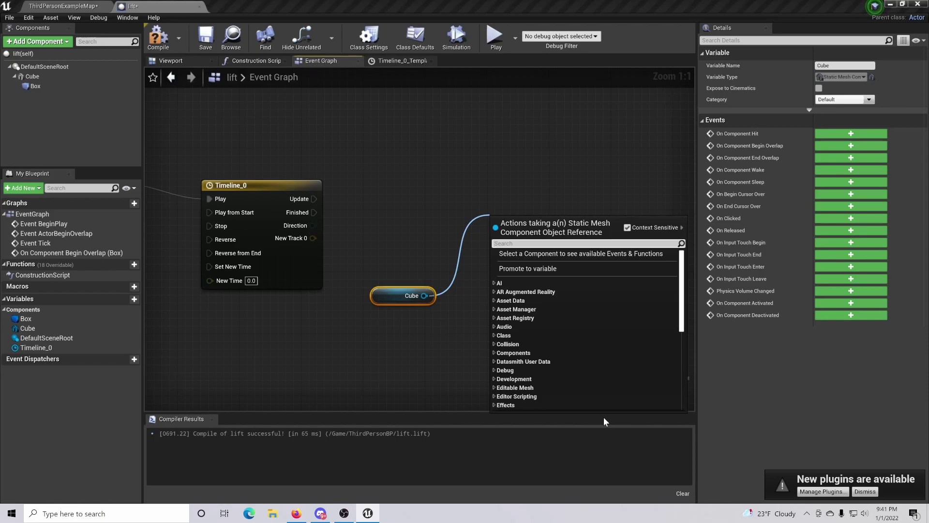
text(set)
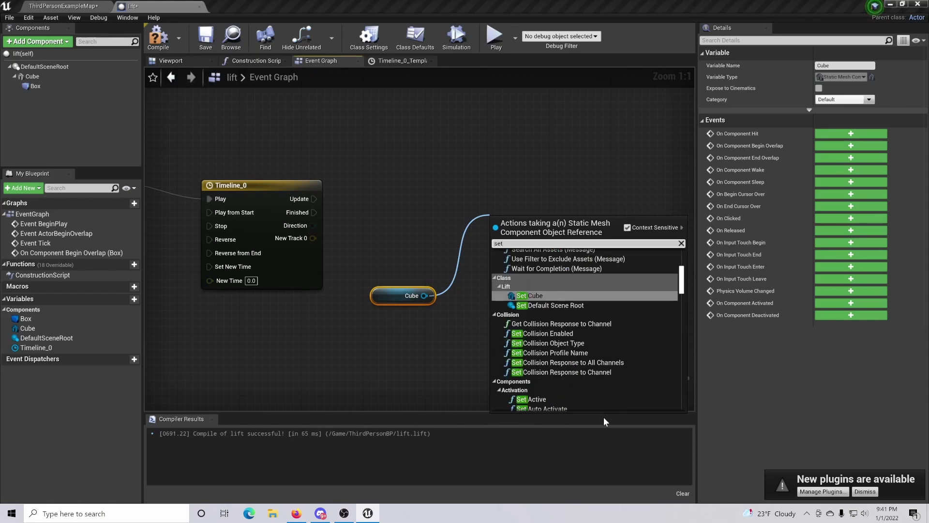
text( rela)
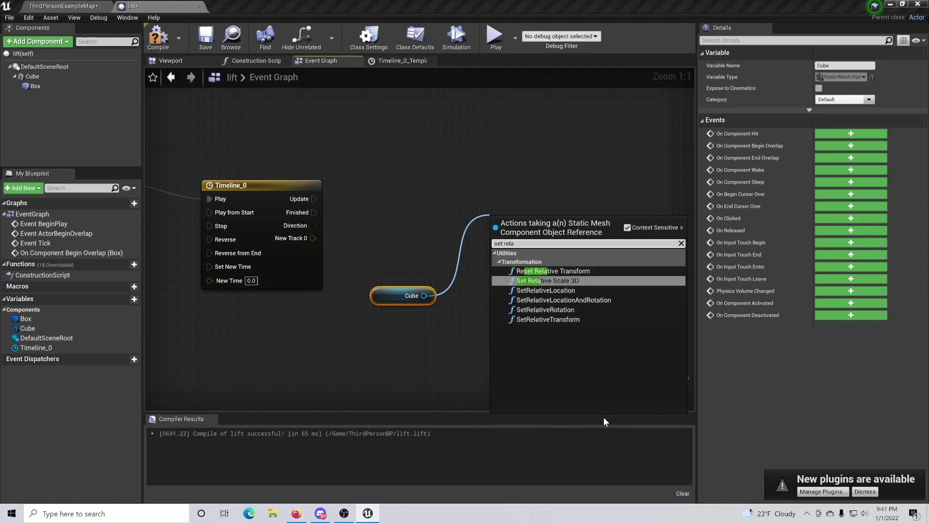
click(588, 290)
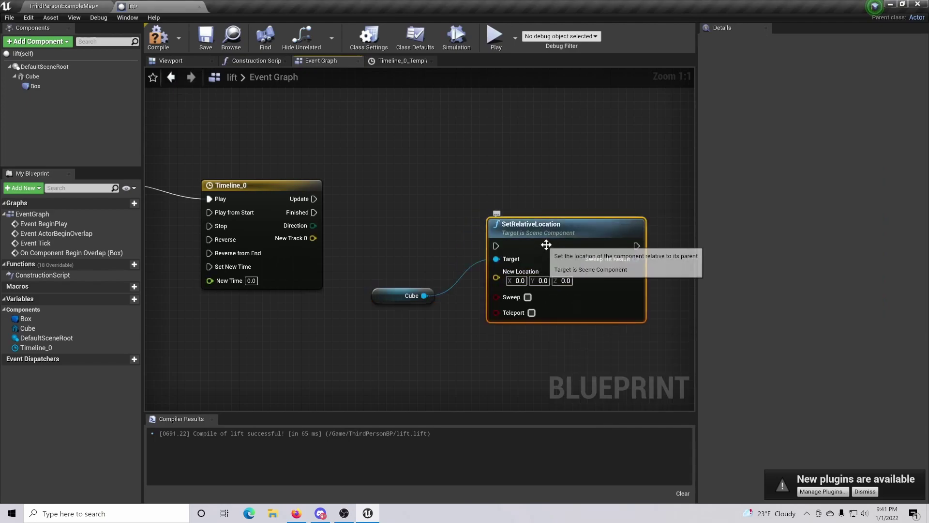
drag(546, 245, 523, 206)
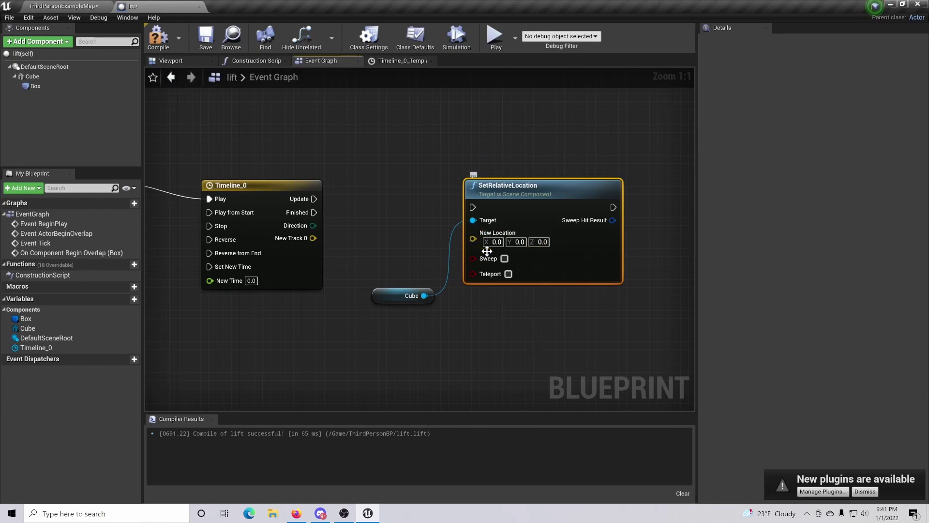
mouse_move(516, 208)
mouse_down()
mouse_move(503, 208)
mouse_move(524, 208)
mouse_up()
Step: Connect the timeline's Update to SetRelativeLocation's execution input and New Track 0 to New Location, and compile and save the Blueprint
drag(312, 199, 480, 206)
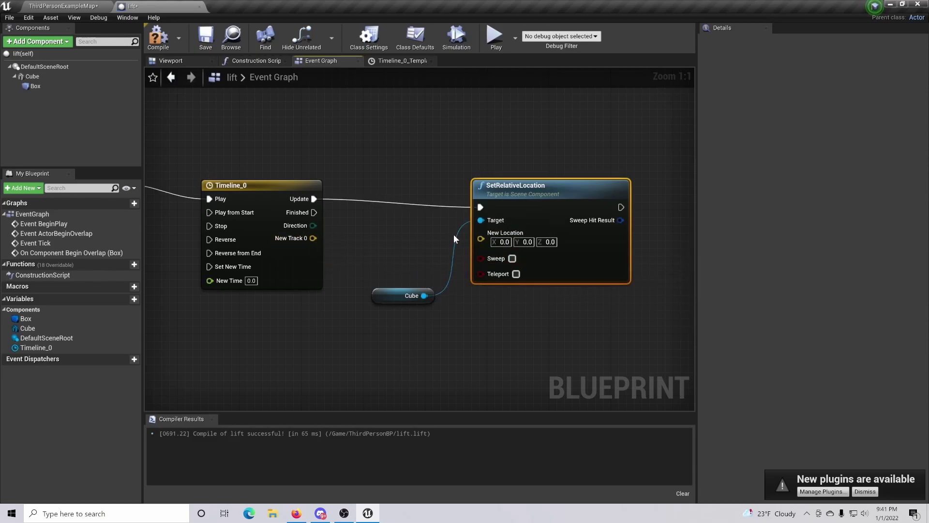
drag(314, 238, 481, 234)
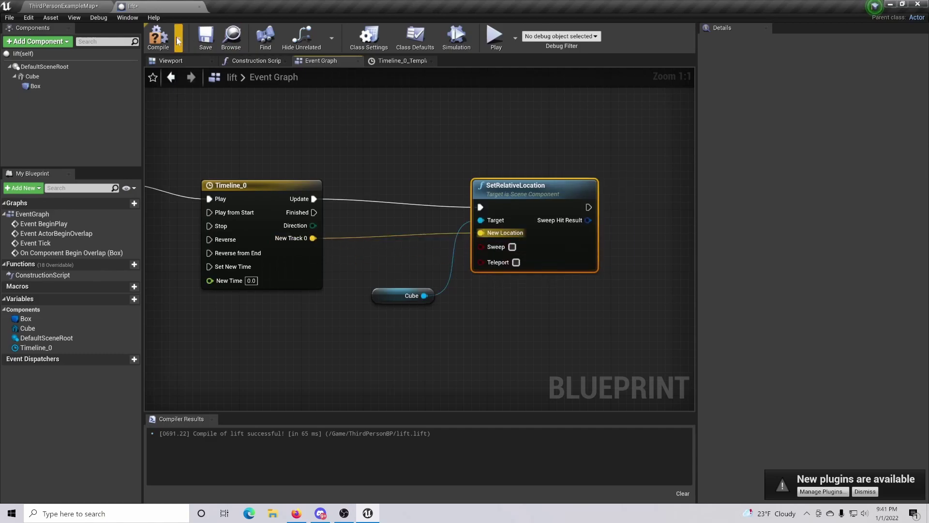
click(158, 37)
click(204, 37)
Step: Play the ThirdPersonExampleMap level and move the character onto and off the platform to test the lift
click(87, 6)
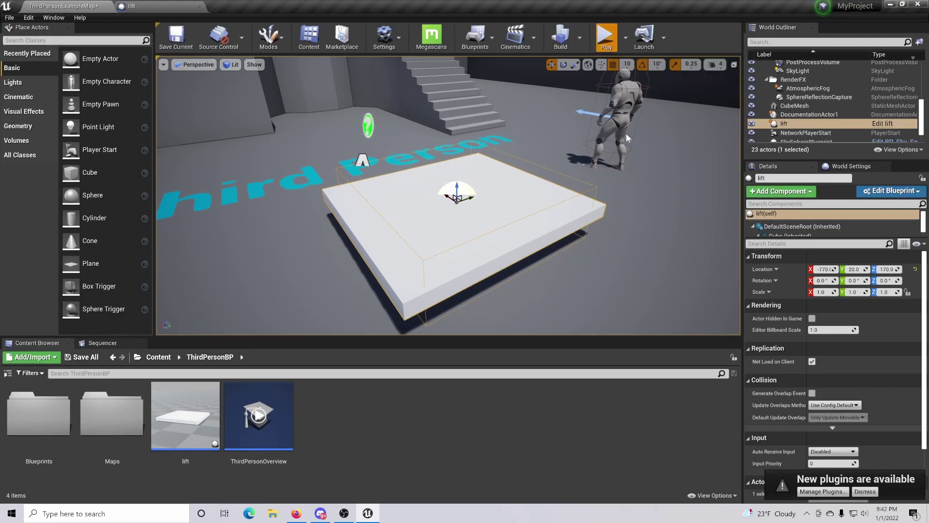
click(607, 38)
key(w)
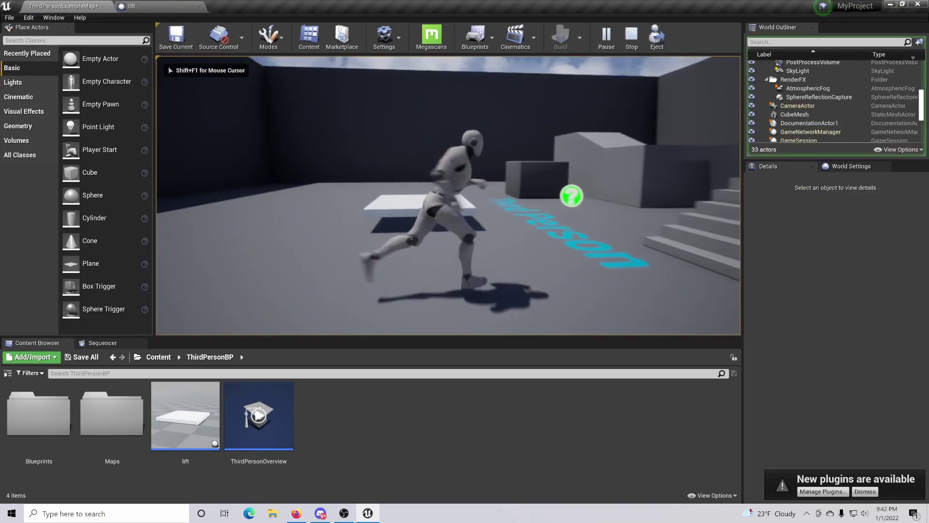
key(space)
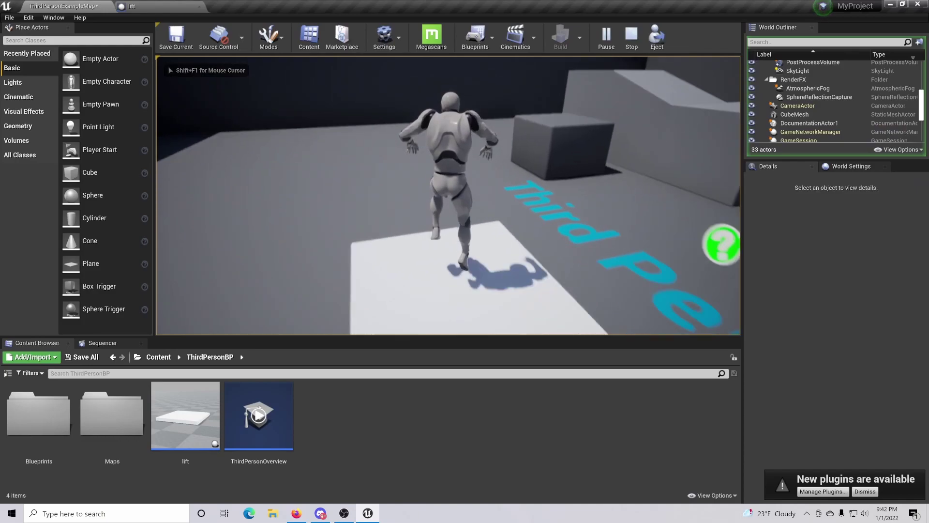
key(s)
key(d)
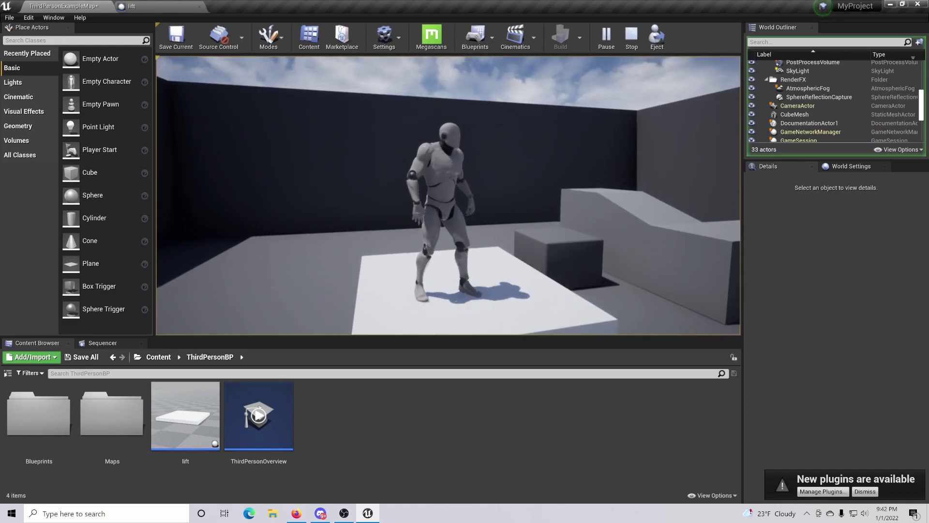
key(a)
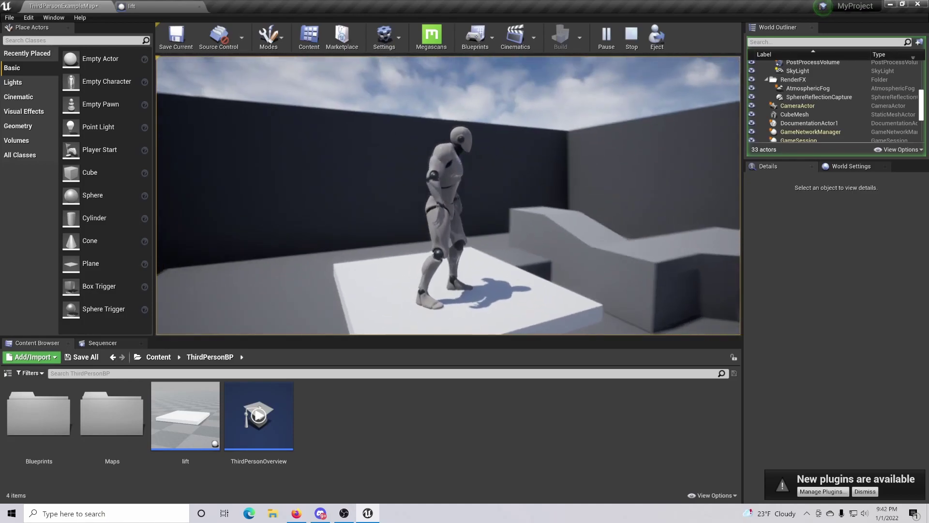
key(s)
key(space)
key(a)
key(w)
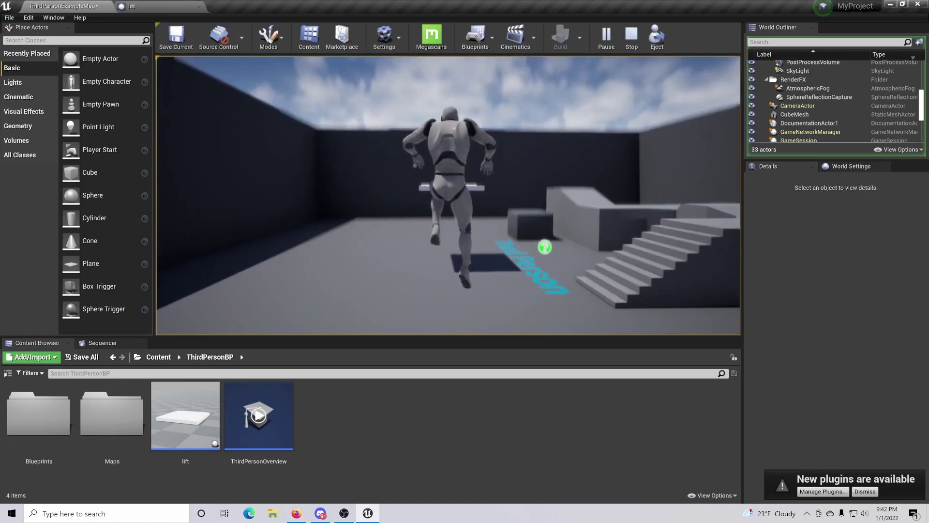
key(d)
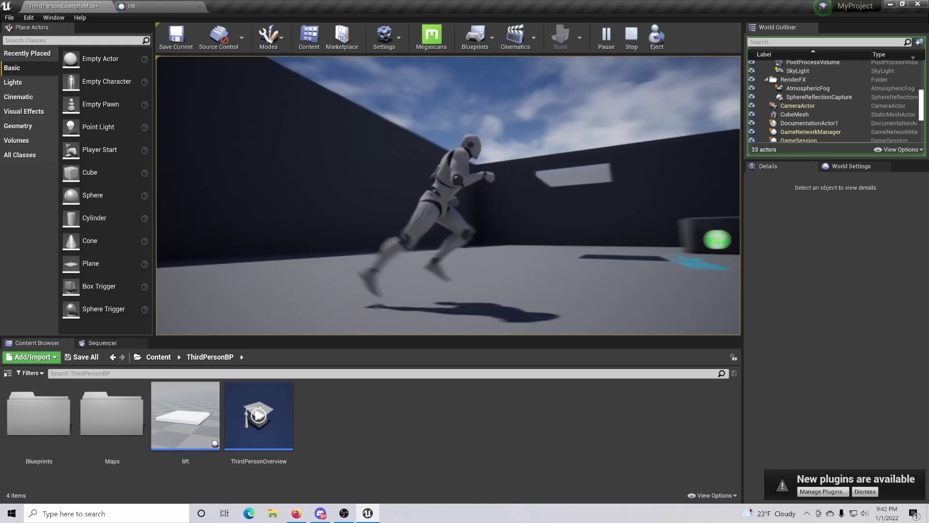
key(w)
key(a)
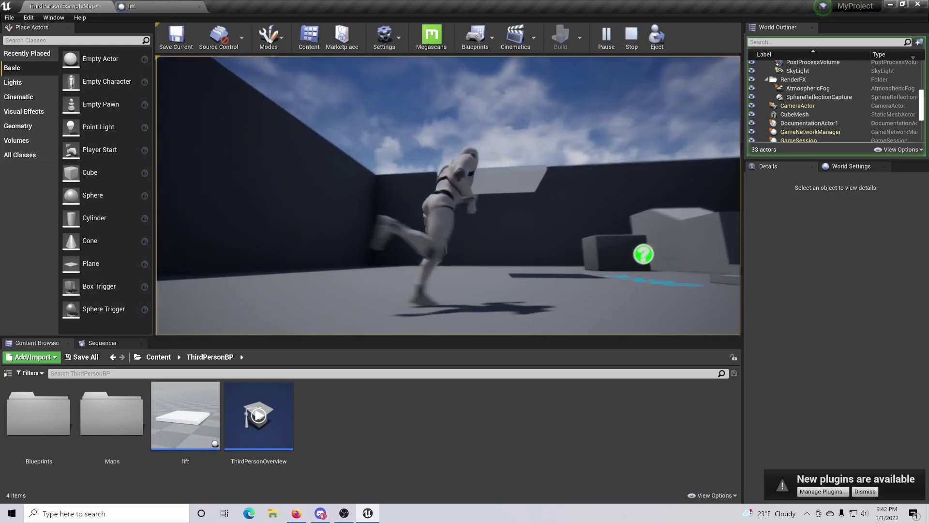
key(w)
key(s)
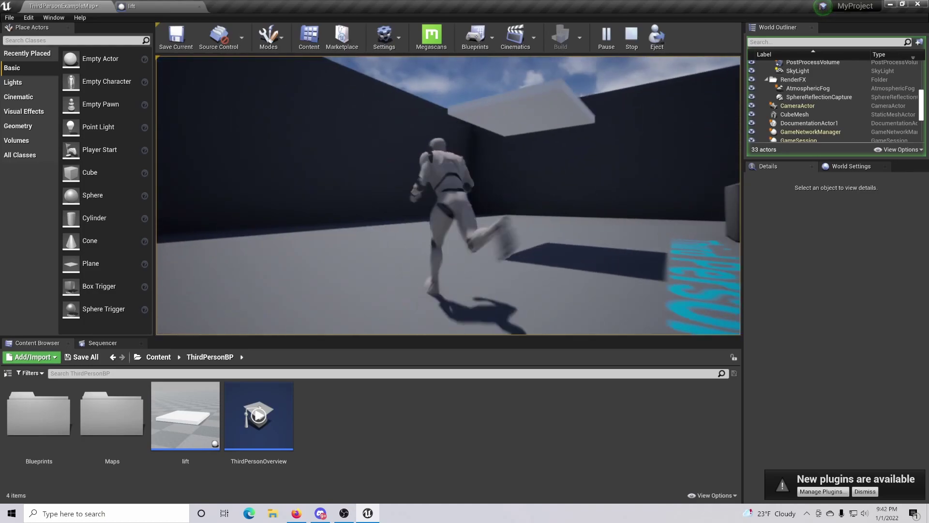
key(Escape)
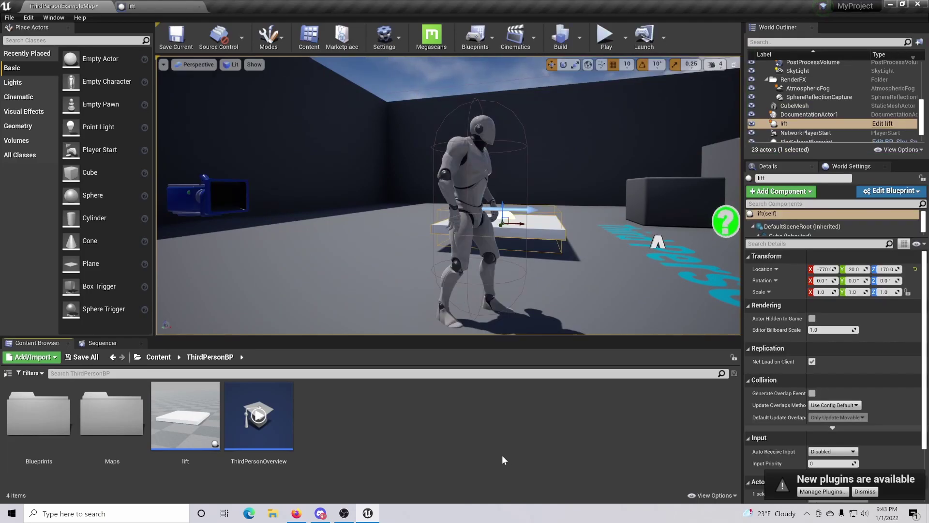
Step: Add an On Component End Overlap event for the lift's collision box and connect its execution output to the timeline's Reverse input
click(178, 5)
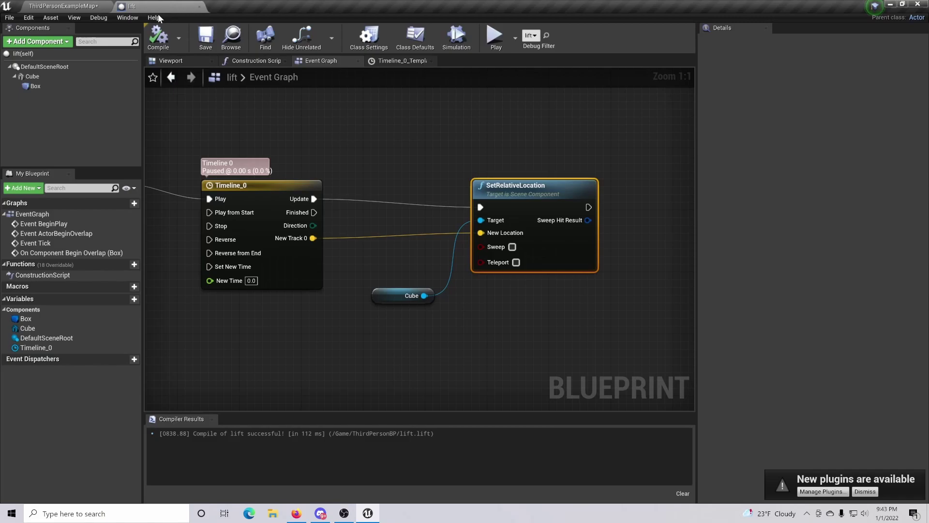
click(91, 7)
click(145, 6)
click(204, 62)
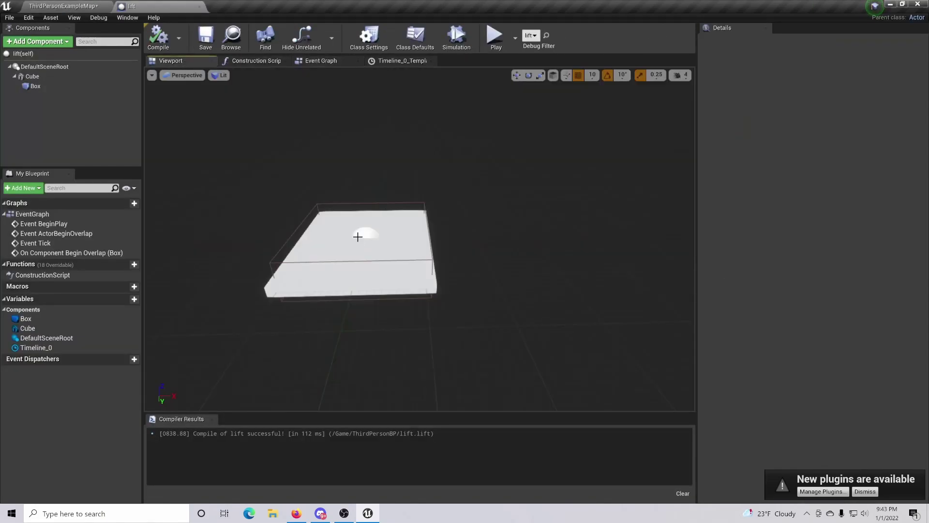
click(330, 263)
click(331, 262)
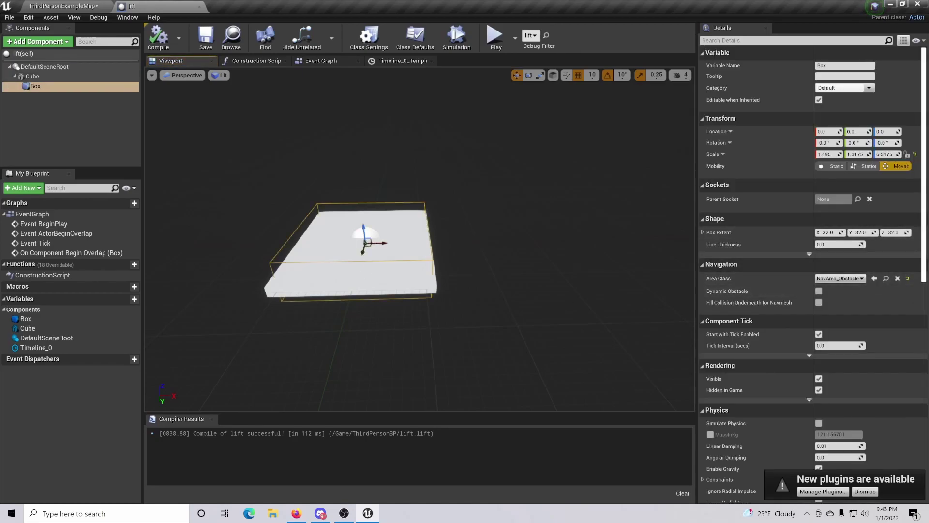
drag(925, 202, 925, 451)
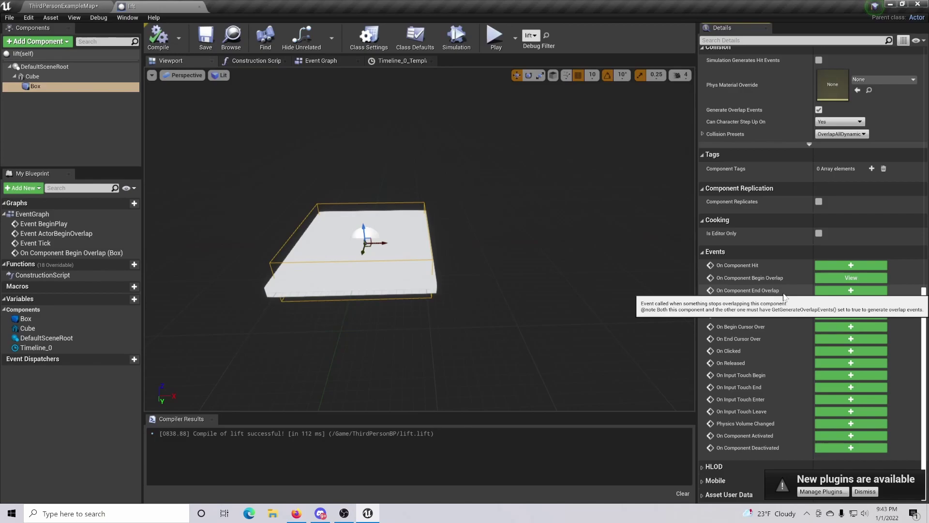
click(844, 290)
right_drag(543, 183, 464, 288)
drag(398, 333, 501, 142)
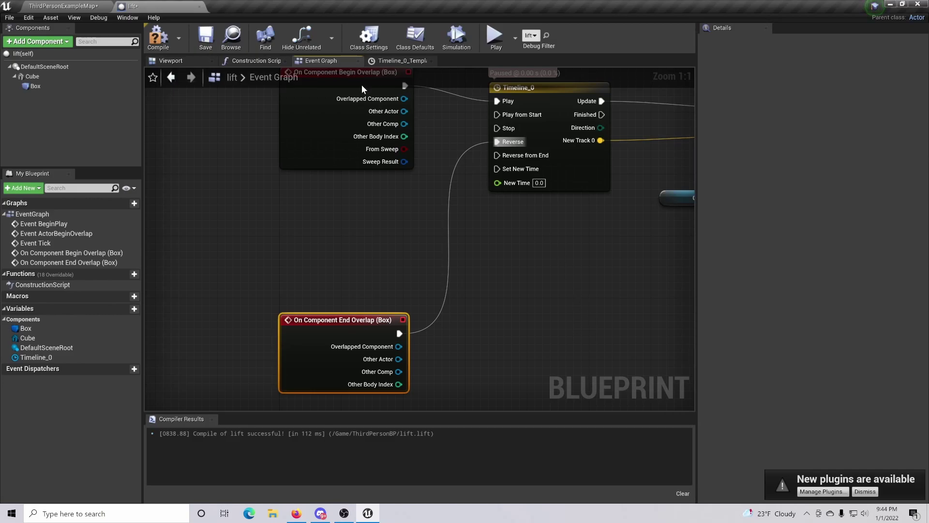
Step: Compile the lift Blueprint and play the ThirdPersonExampleMap level, moving the character onto and off the platform to test the reversal
click(165, 35)
click(63, 6)
click(606, 36)
click(580, 88)
key(w)
key(space)
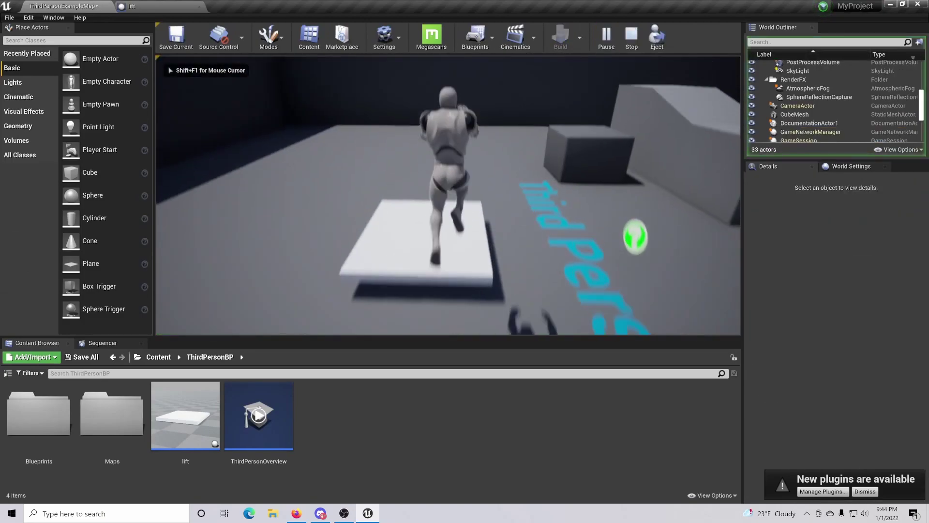
key(s)
key(w)
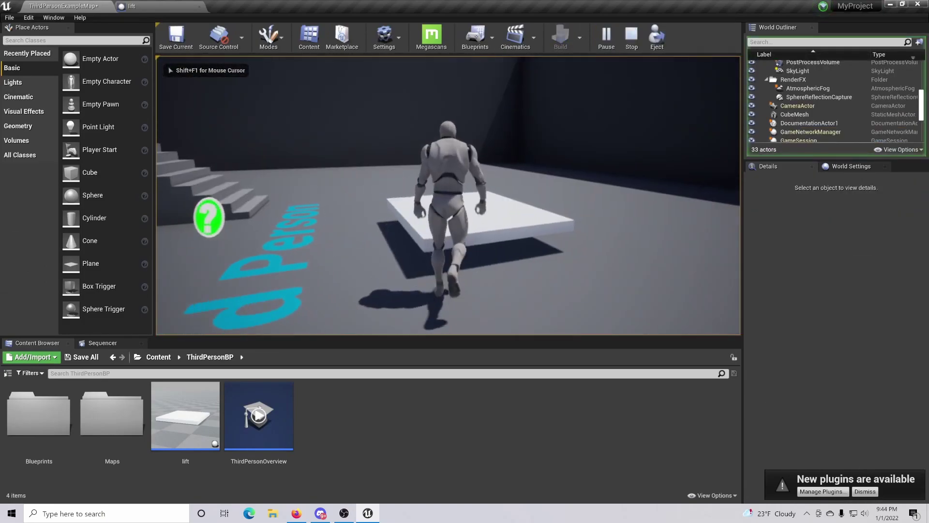
key(space)
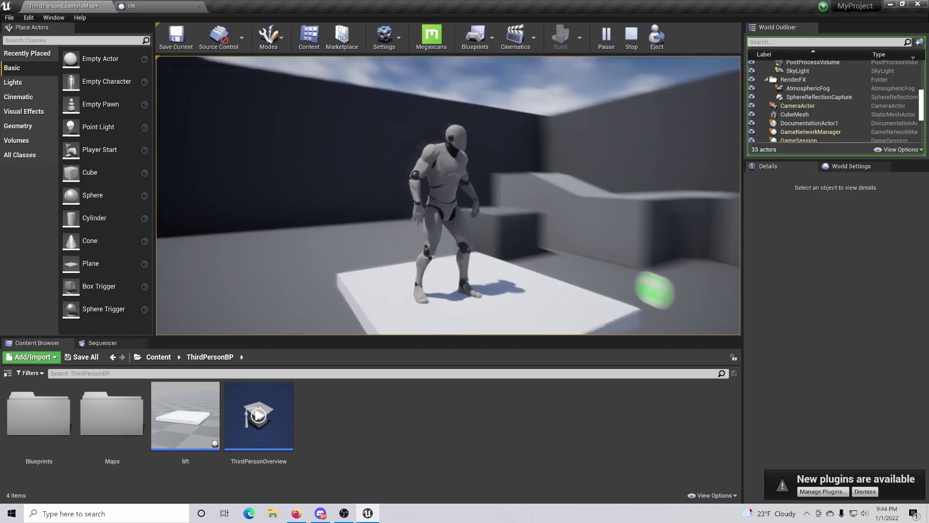
key(space)
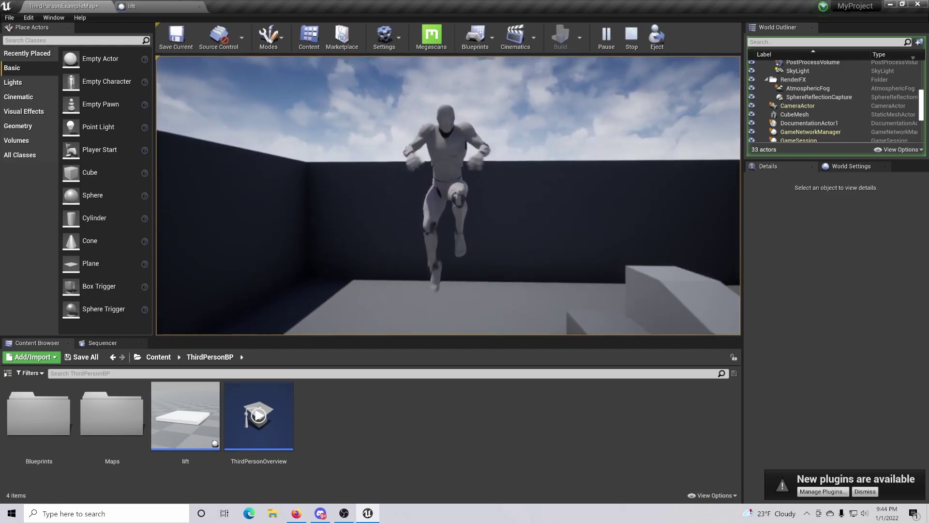
key(s)
key(w)
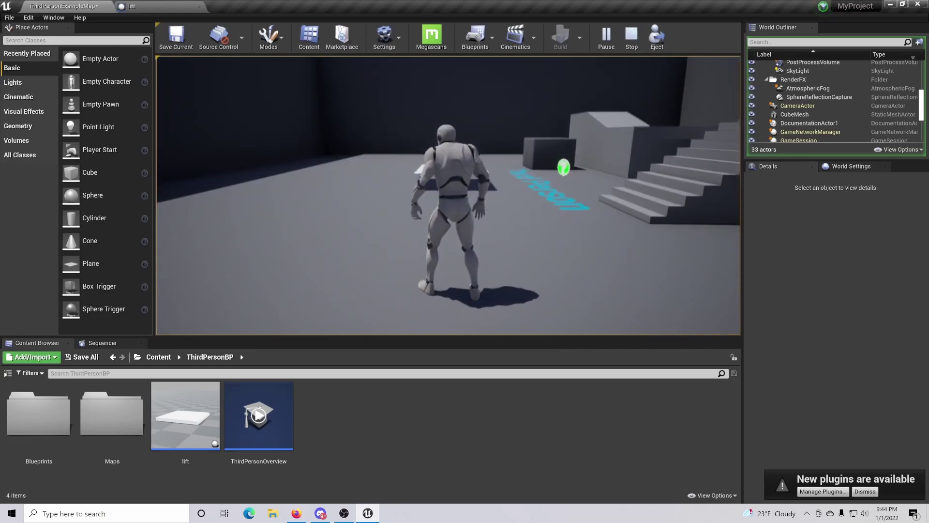
key(space)
key(s)
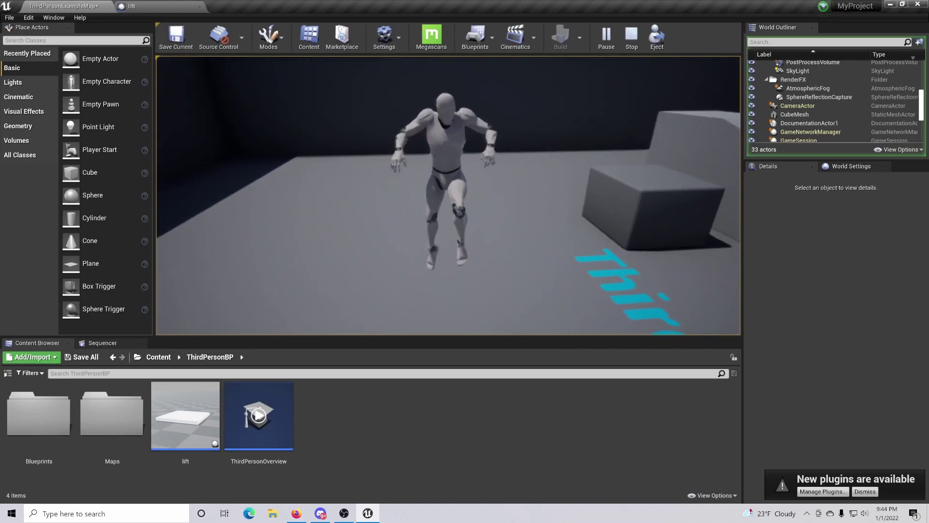
key(Escape)
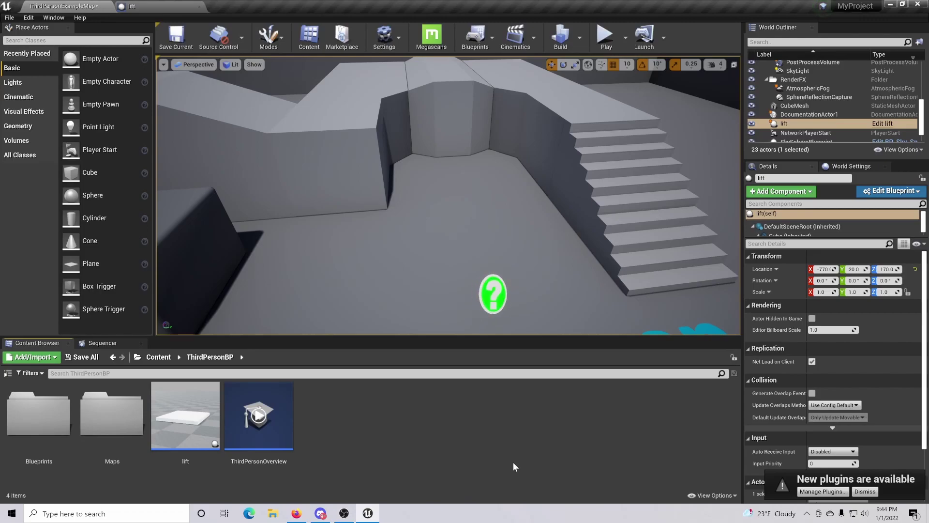
Step: Insert a Delay node between On Component End Overlap (Box) and the timeline's Reverse input in the lift's Event Graph
click(170, 3)
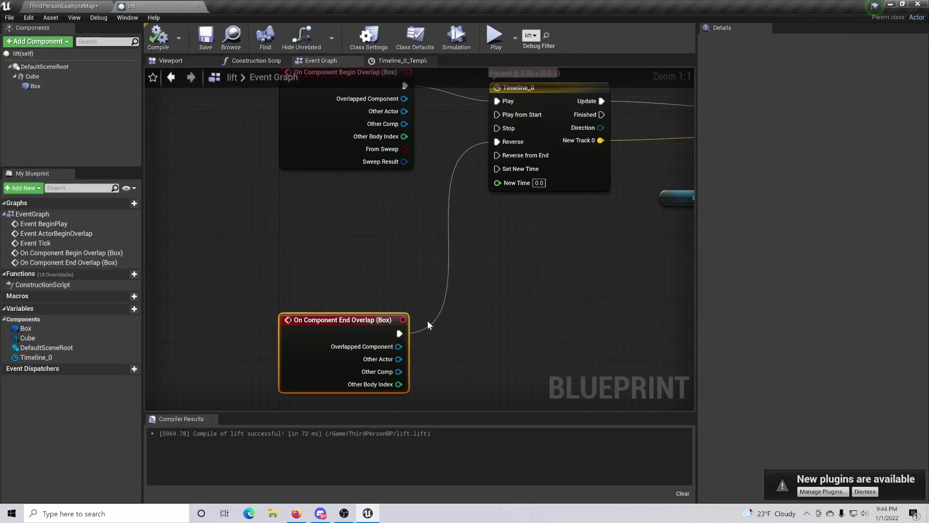
right_drag(447, 303, 353, 306)
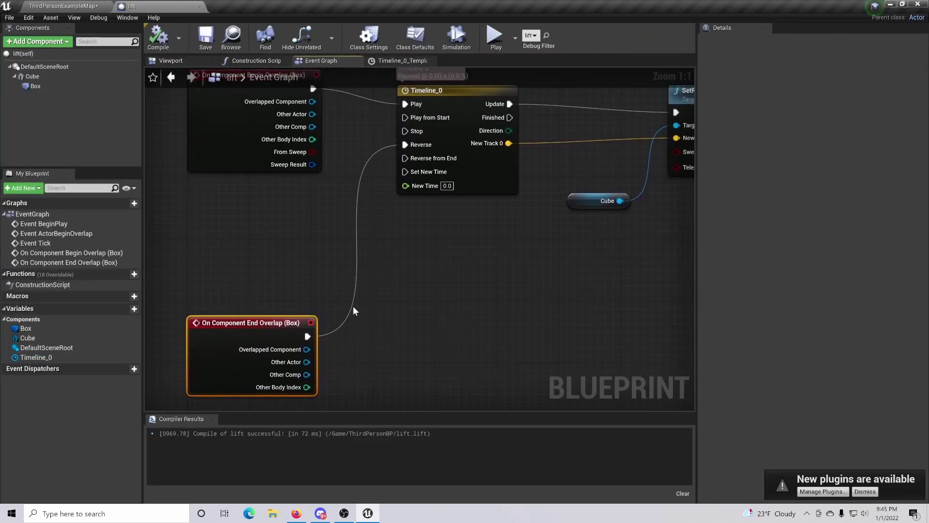
click(407, 308)
right_drag(406, 307, 482, 290)
drag(393, 311, 352, 266)
text(de)
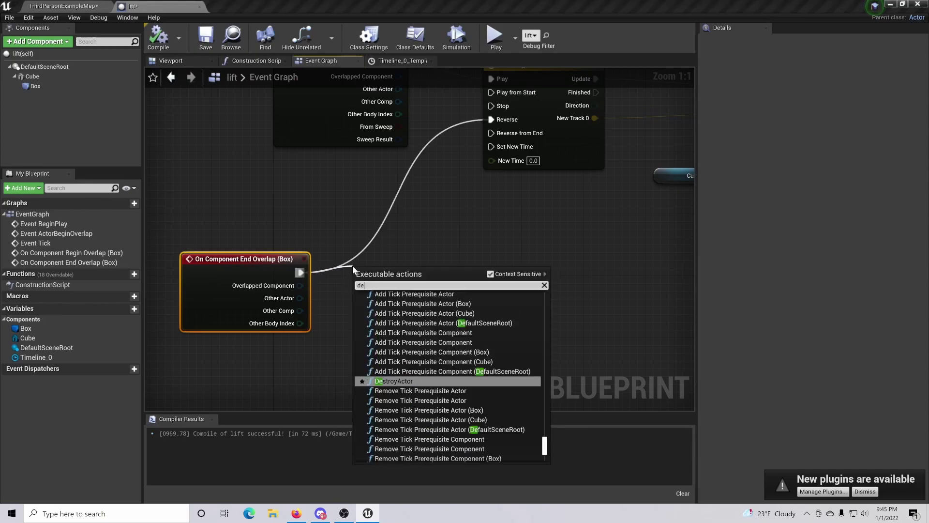
text(l)
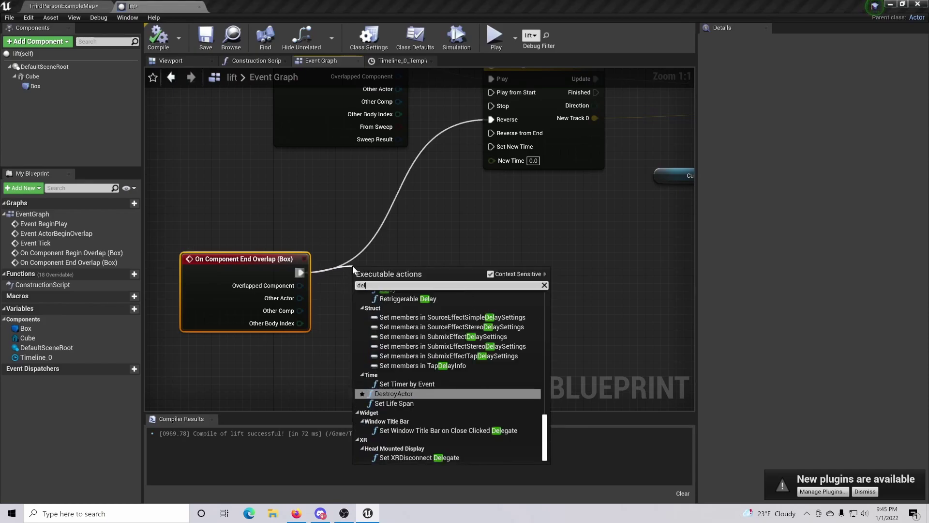
text(ay)
click(406, 382)
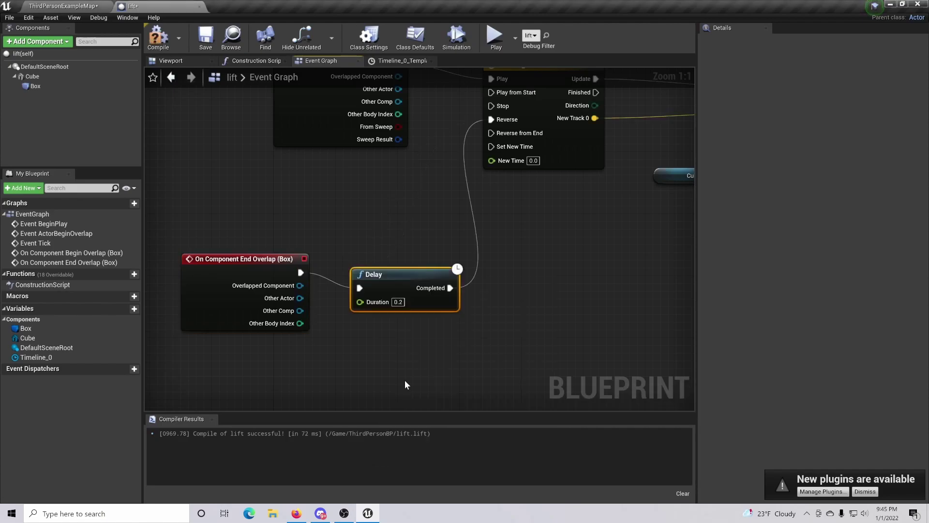
Step: Set the Delay node's duration to 2.0 and compile the lift Blueprint
click(398, 302)
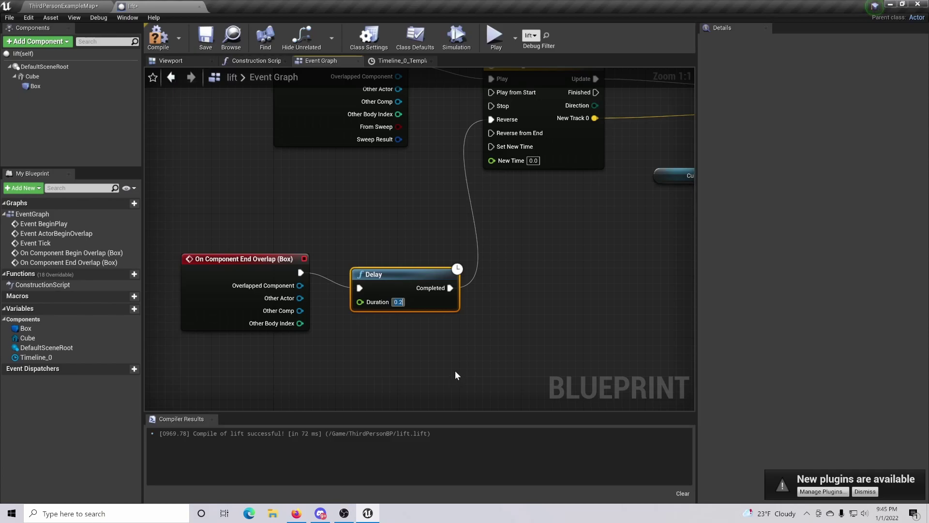
text(2)
click(461, 338)
right_drag(554, 275, 541, 285)
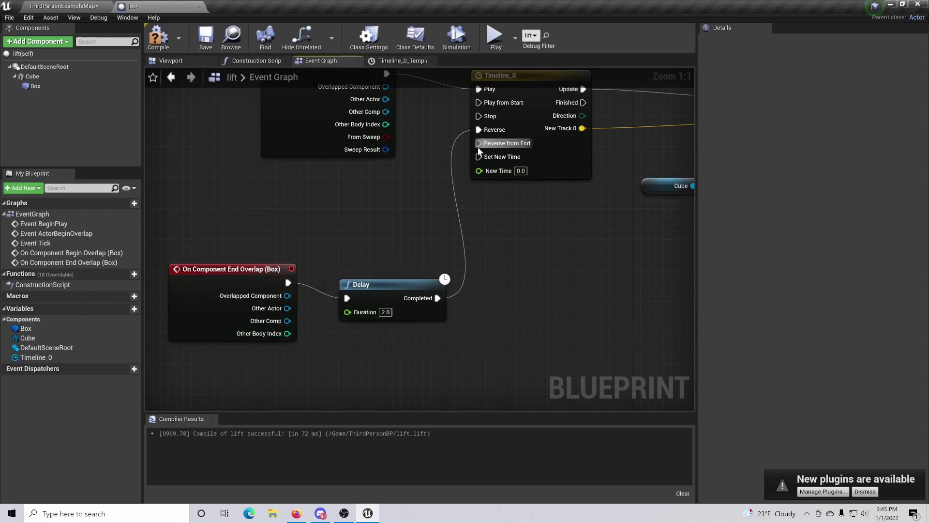
click(158, 37)
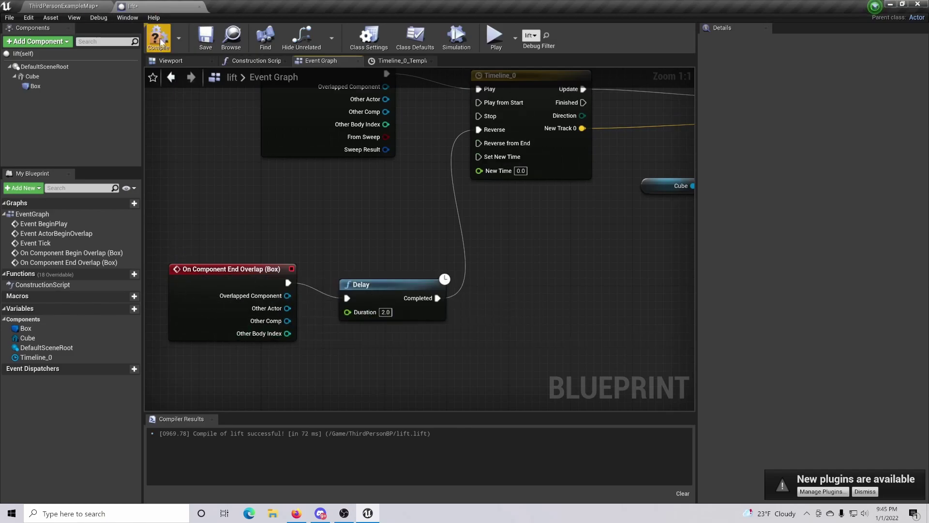
Step: Play the ThirdPersonExampleMap level, ride the lift and jump off, and move around the level to check its delayed descent
click(43, 6)
click(605, 34)
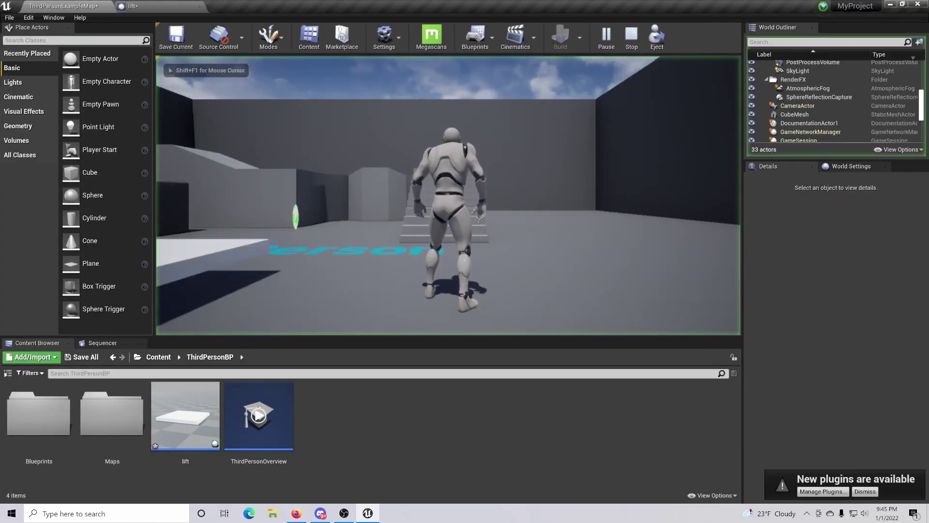
key(w)
key(space)
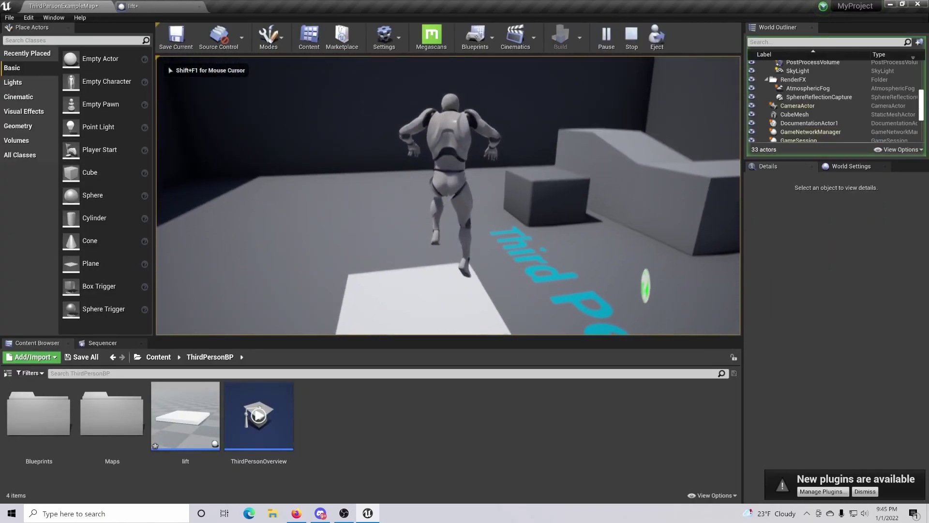
key(w)
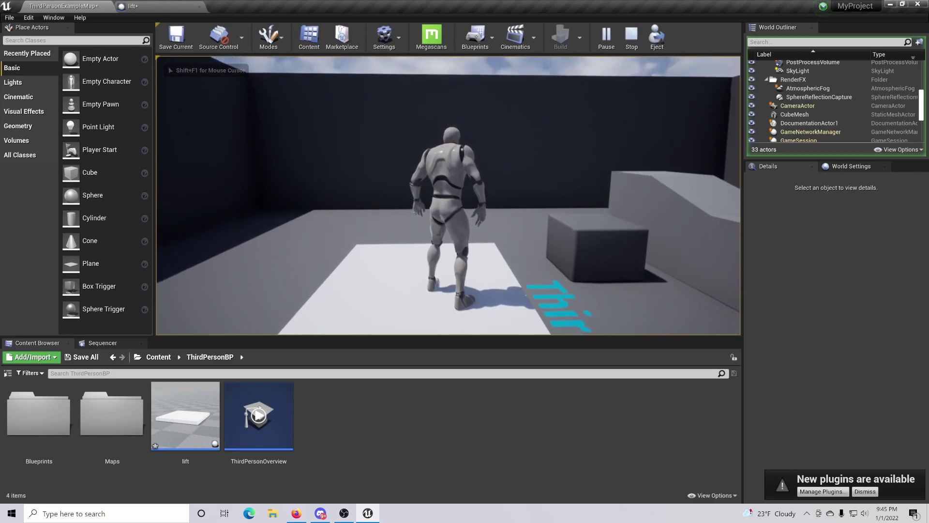
key(space)
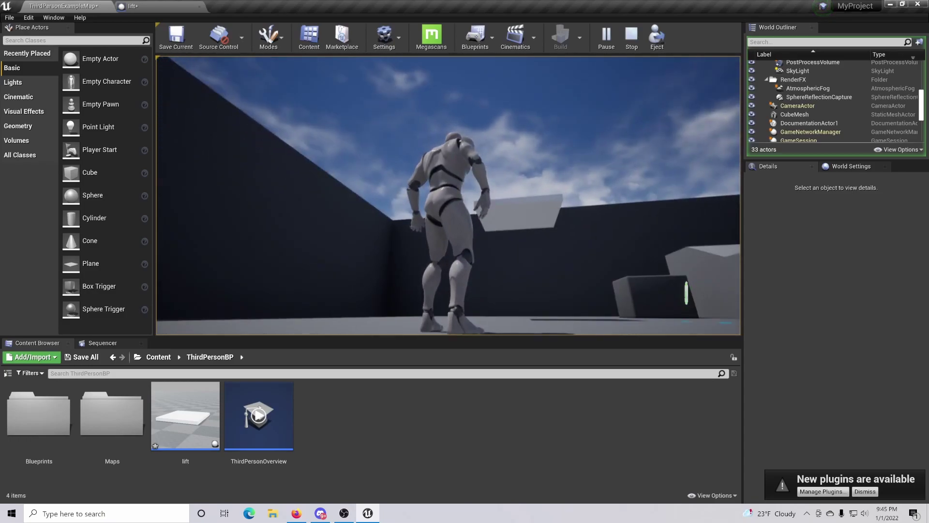
key(w)
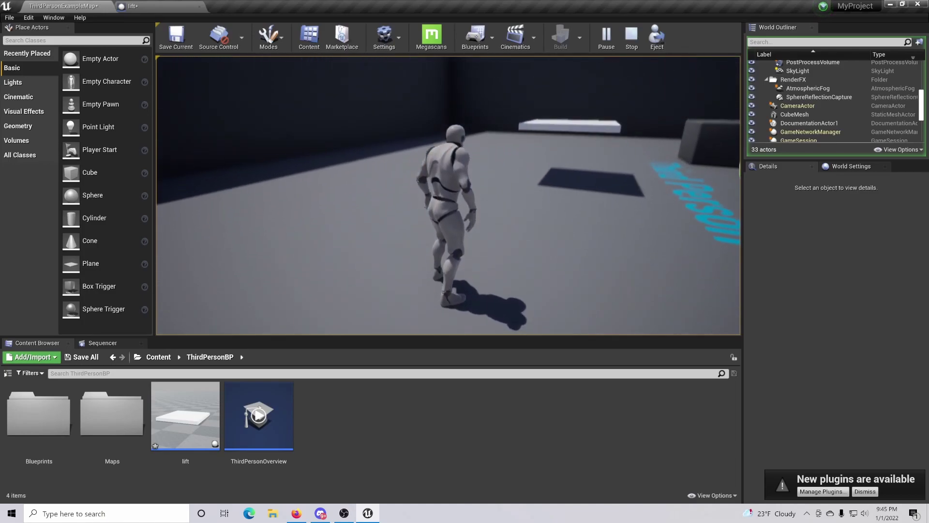
key(w)
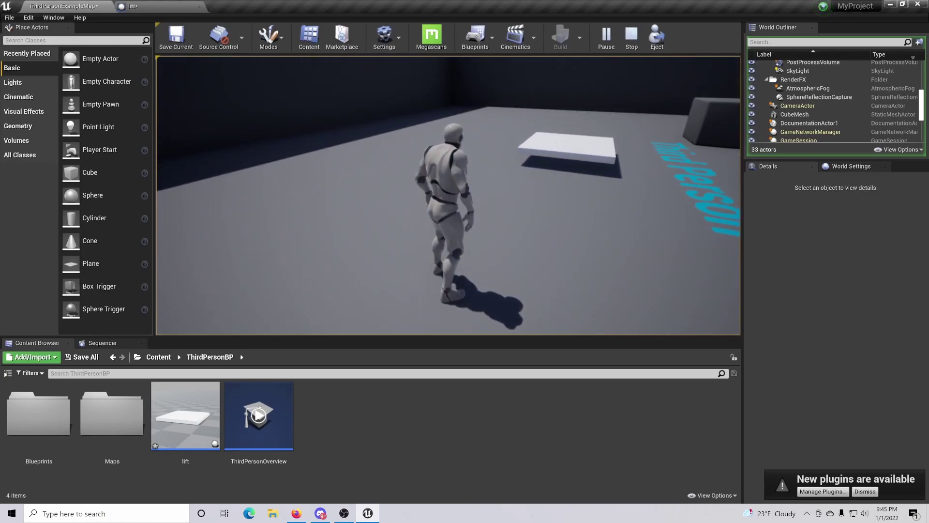
key(w)
key(w)
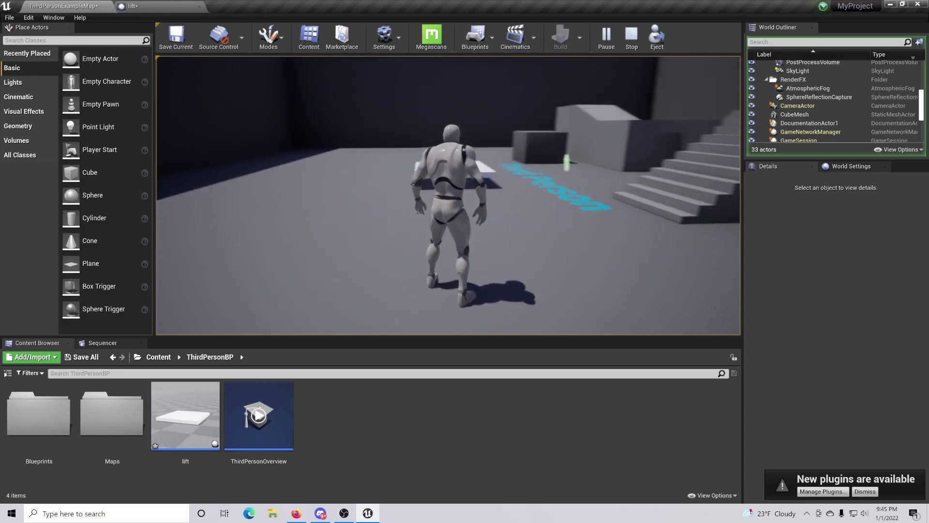
key(w)
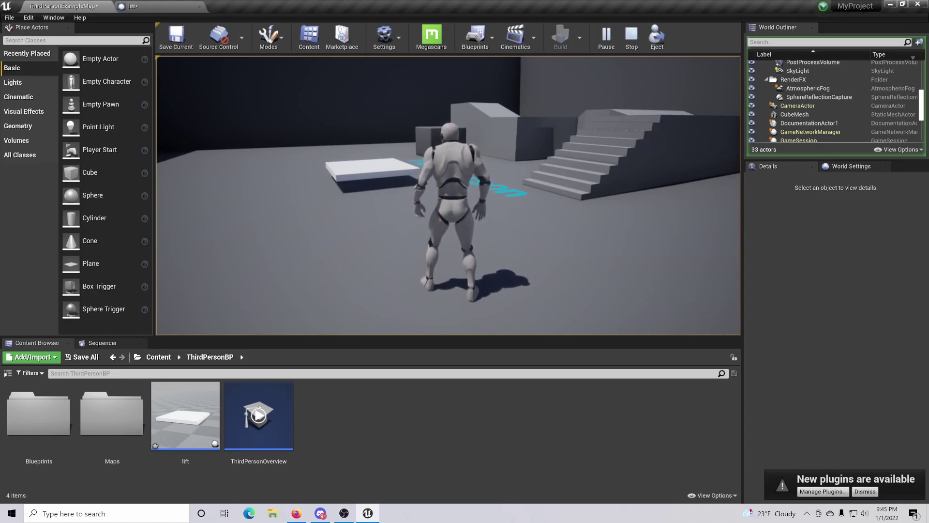
key(w)
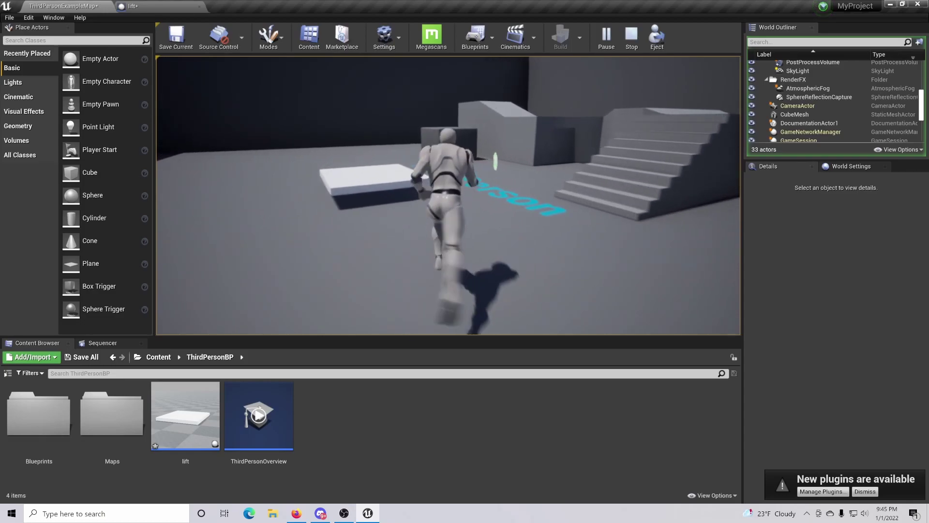
key(w)
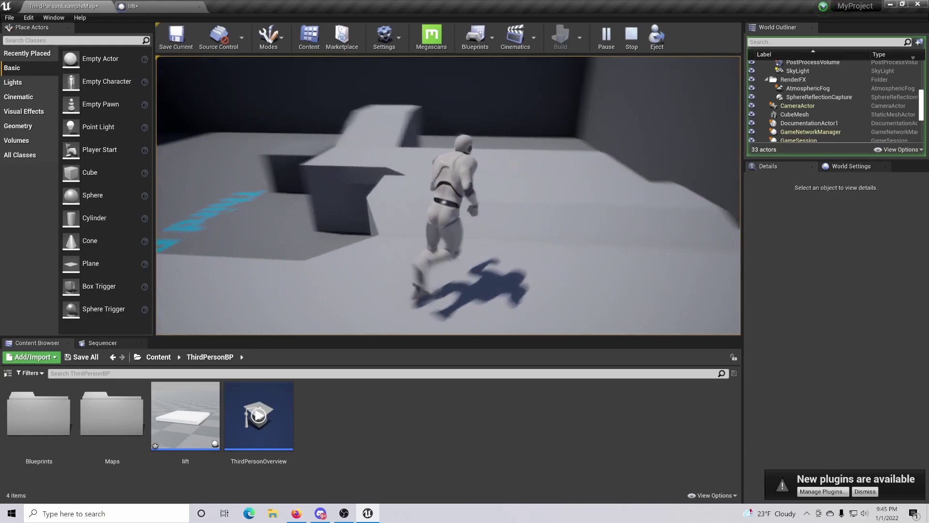
key(w)
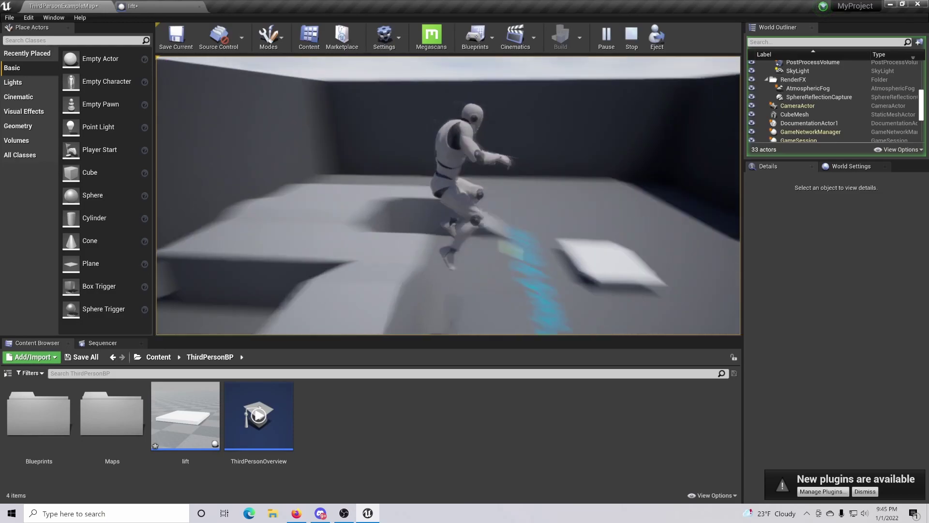